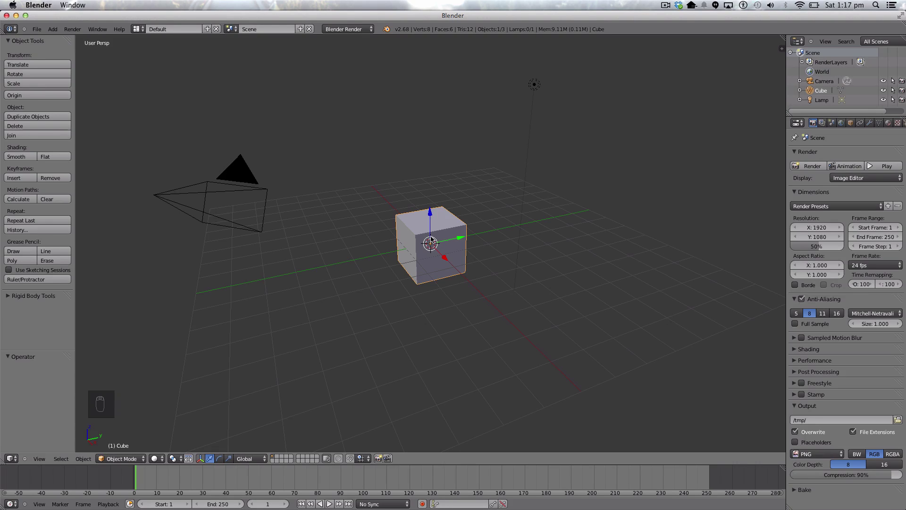
# - Delete the default cube and the lamp from the scene
pyautogui.press('x')
pyautogui.click(380, 232)
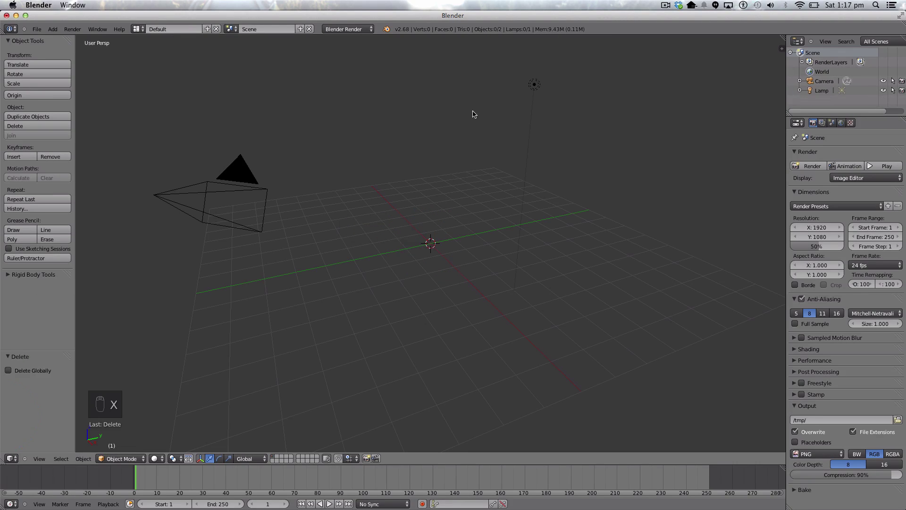
pyautogui.rightClick(533, 84)
pyautogui.press('x')
pyautogui.click(526, 86)
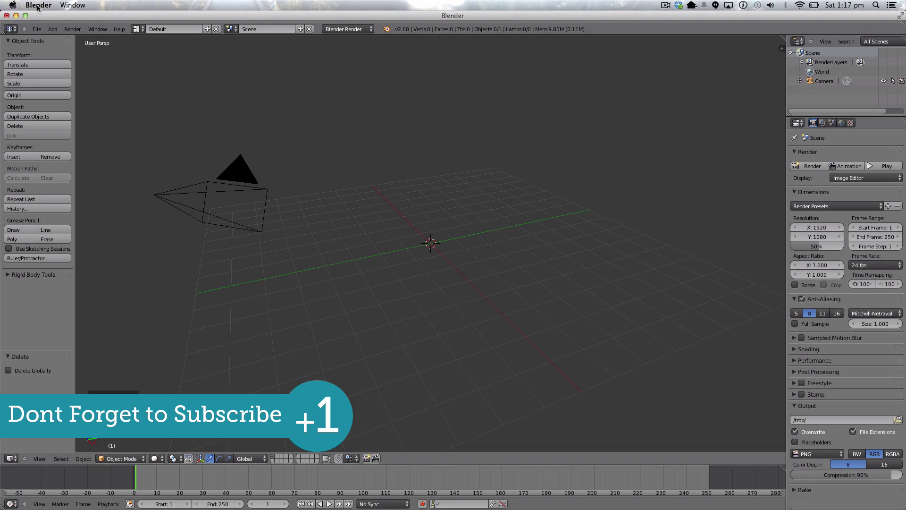
# - Add an icosphere mesh and raise it about 1.93 units along the Z axis
pyautogui.click(52, 29)
pyautogui.moveTo(66, 39)
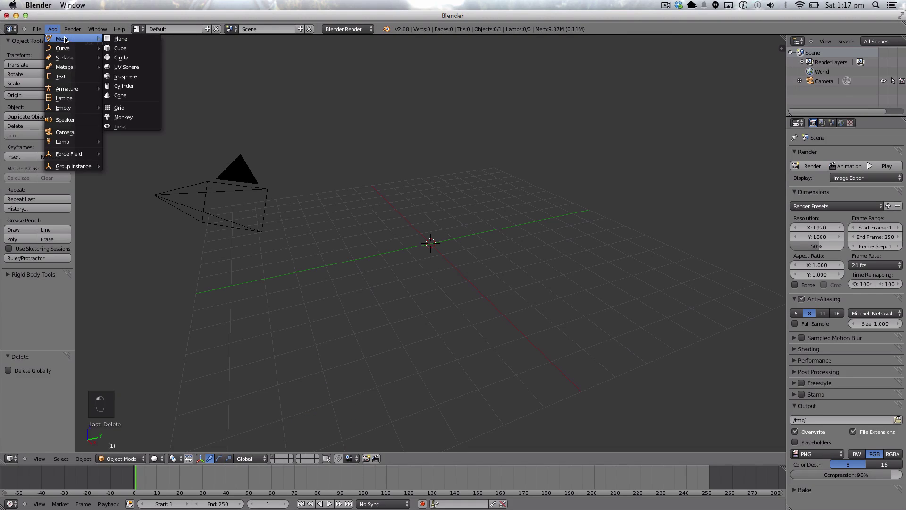
pyautogui.click(121, 76)
pyautogui.moveTo(432, 215); pyautogui.dragTo(436, 168)
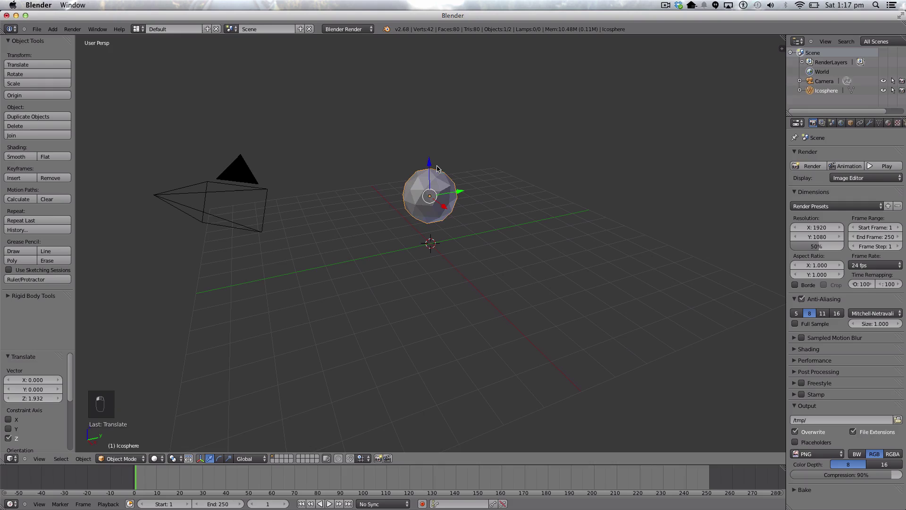
# - Add a Decimate modifier to the icosphere with a ratio of about 0.578 and apply it
pyautogui.click(870, 124)
pyautogui.click(867, 154)
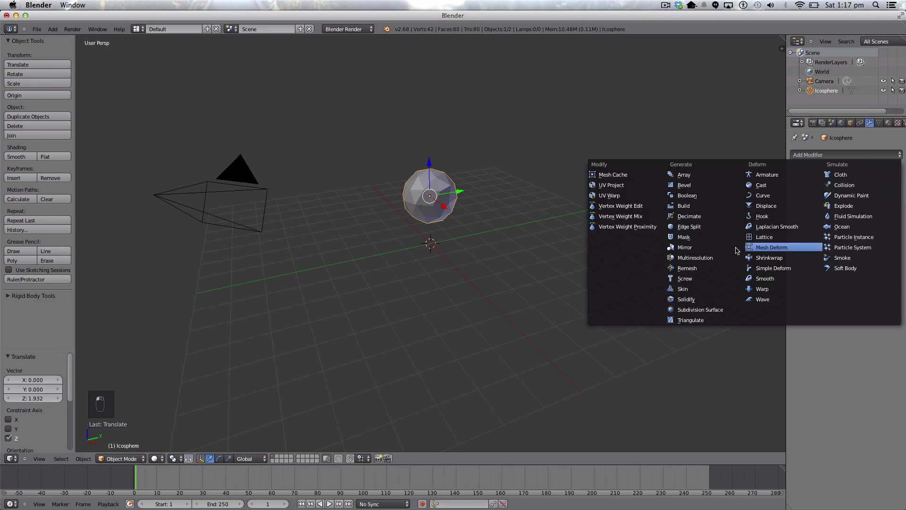
pyautogui.click(706, 217)
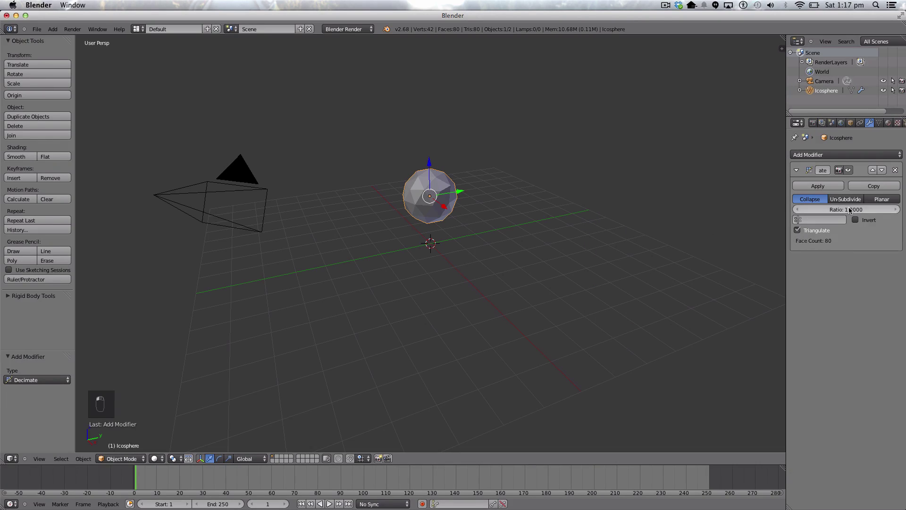
pyautogui.moveTo(849, 210); pyautogui.dragTo(744, 209)
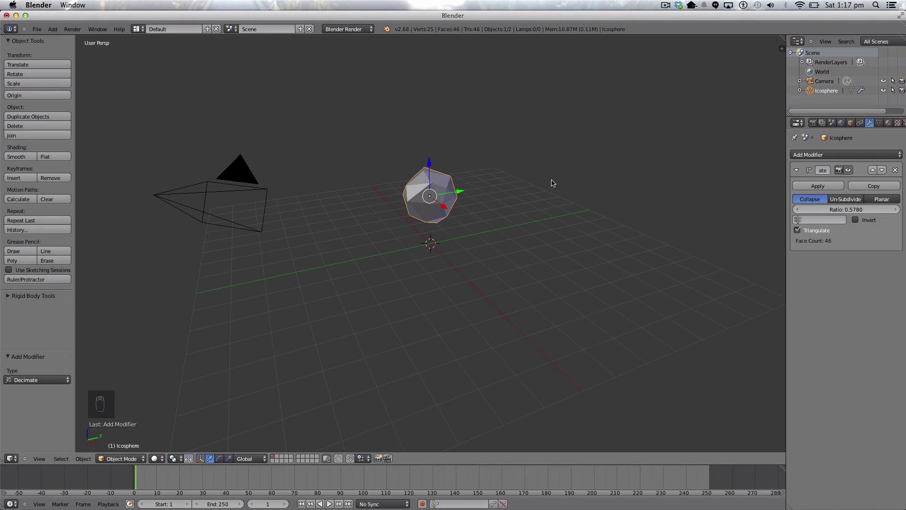
pyautogui.click(818, 186)
# - Give the icosphere a new material and switch the render engine to Cycles Render
pyautogui.click(888, 124)
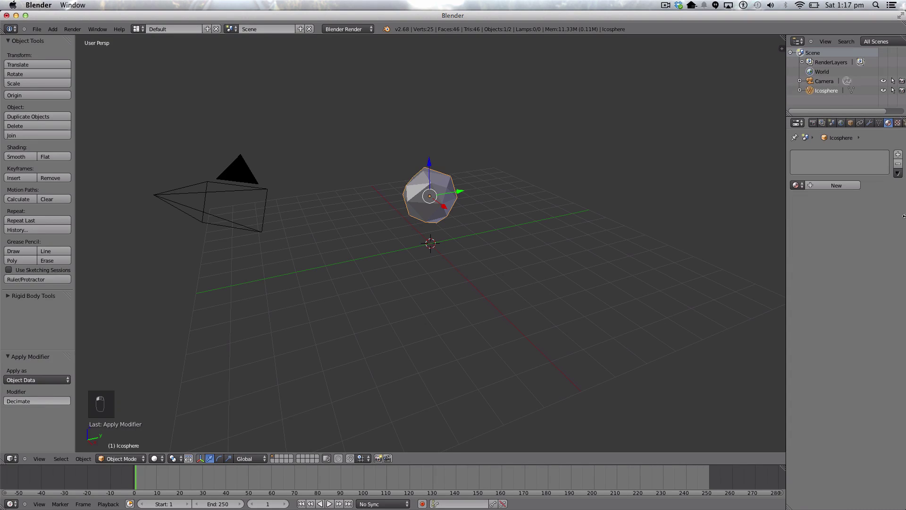
pyautogui.click(898, 155)
pyautogui.click(836, 185)
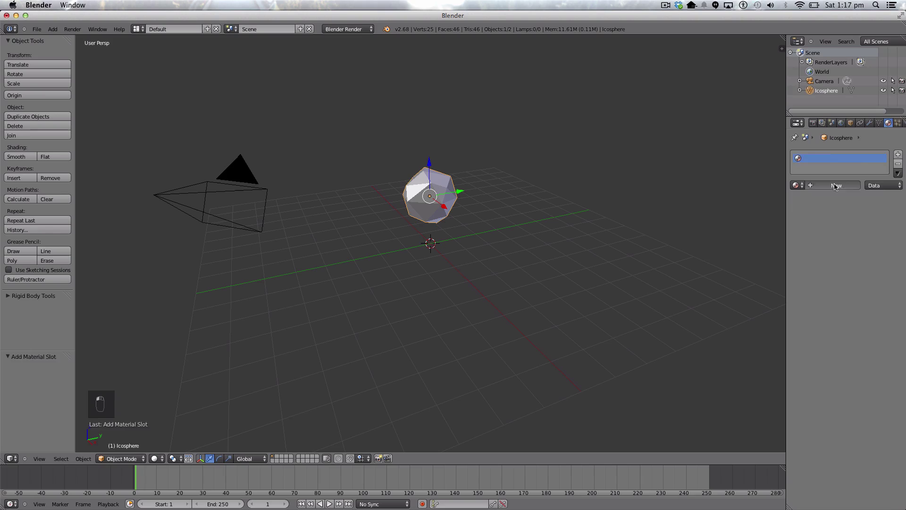
pyautogui.click(327, 30)
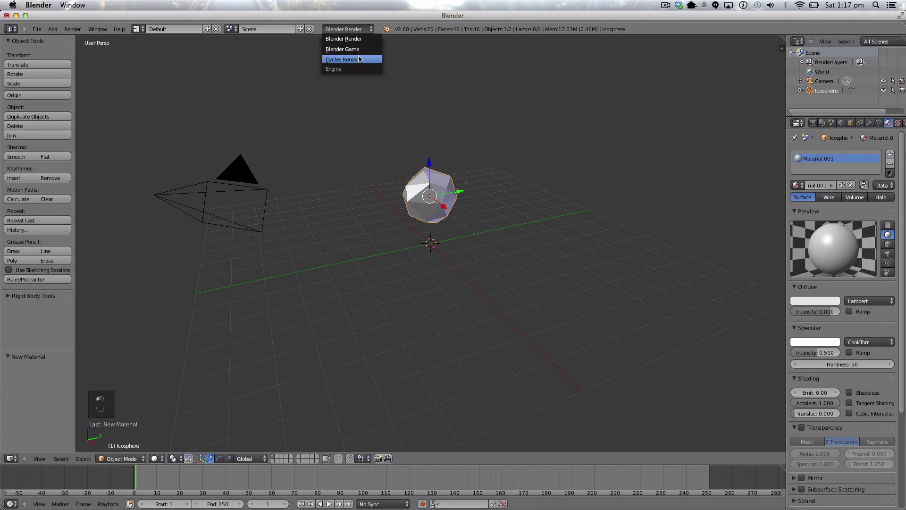
pyautogui.click(360, 59)
# - Set the material's Diffuse BSDF color to pure white and name the material Clouds
pyautogui.click(847, 237)
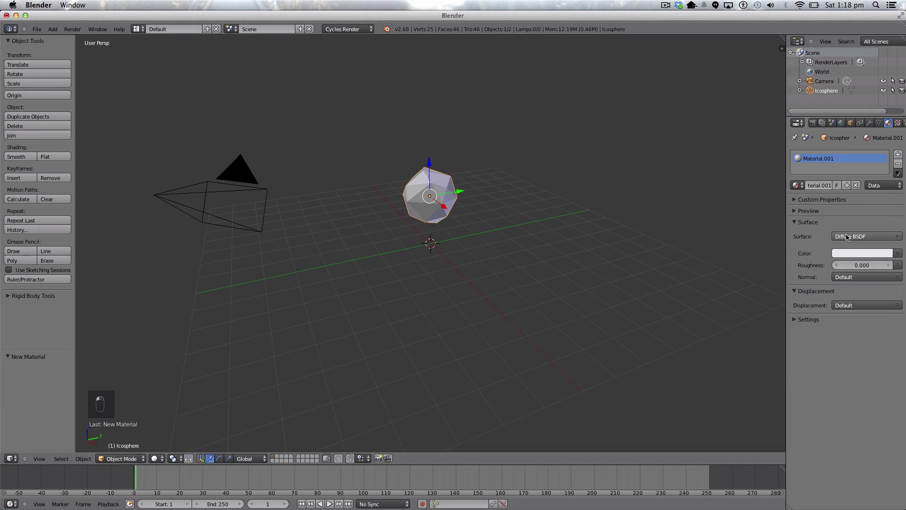
pyautogui.click(849, 254)
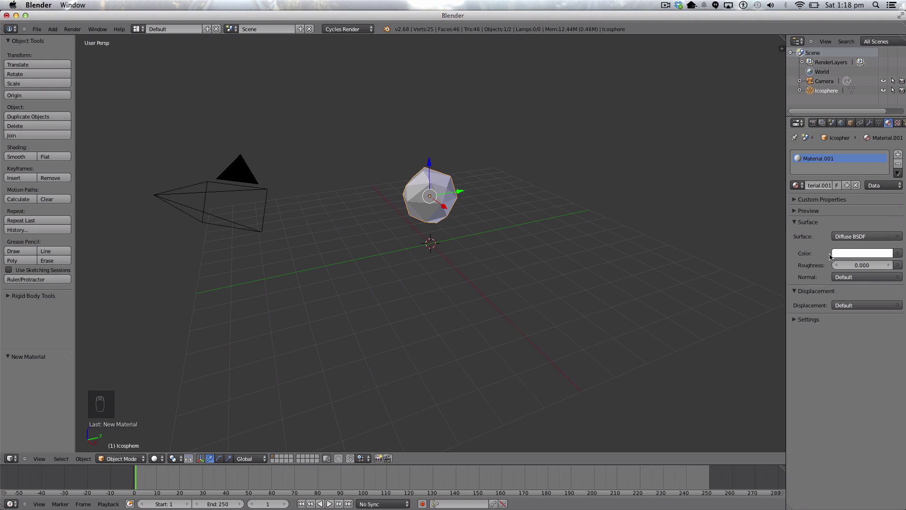
pyautogui.click(856, 253)
pyautogui.write('Clouds')
pyautogui.press('Return')
# - Decimate the icosphere a second time with a ratio of about 0.522 and apply the modifier
pyautogui.click(869, 123)
pyautogui.click(870, 155)
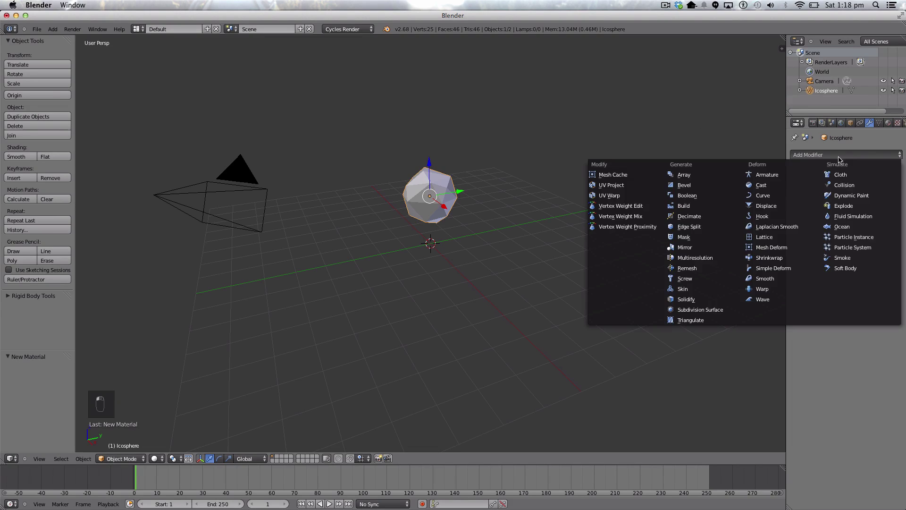
pyautogui.click(699, 218)
pyautogui.click(796, 230)
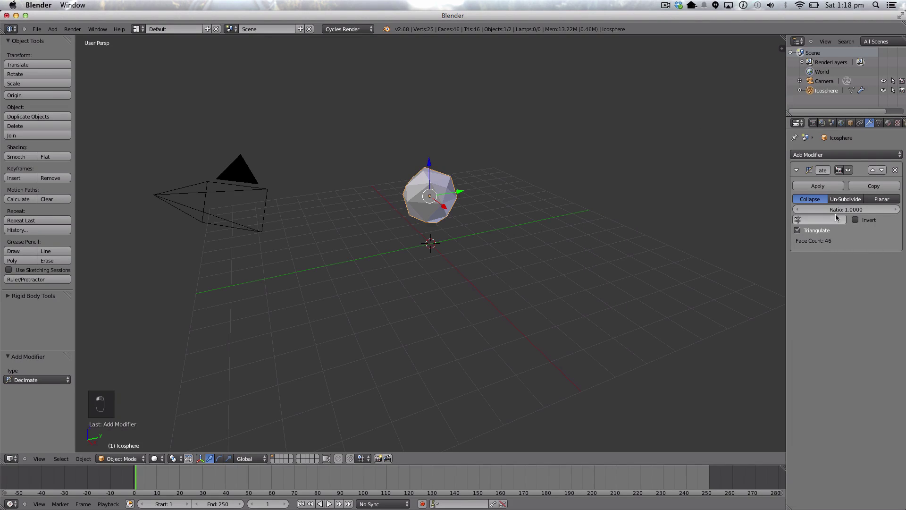
pyautogui.moveTo(837, 218); pyautogui.dragTo(726, 208)
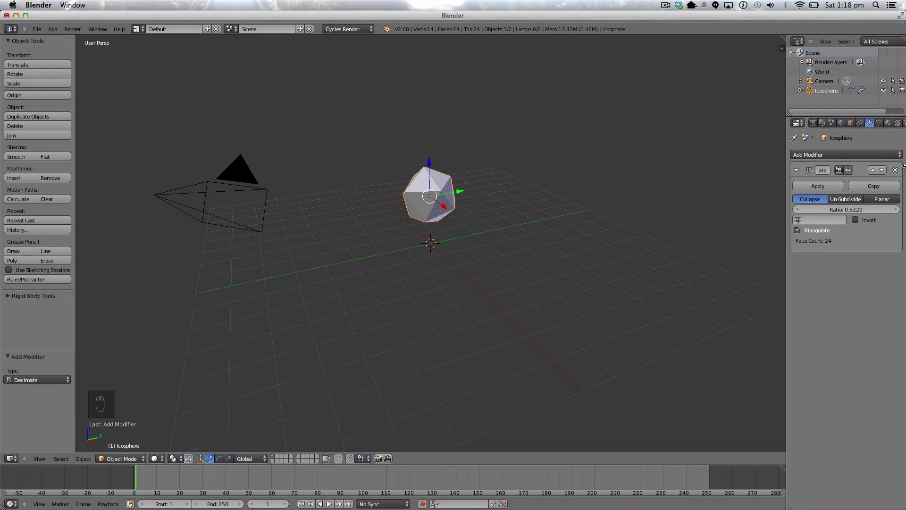
pyautogui.click(817, 186)
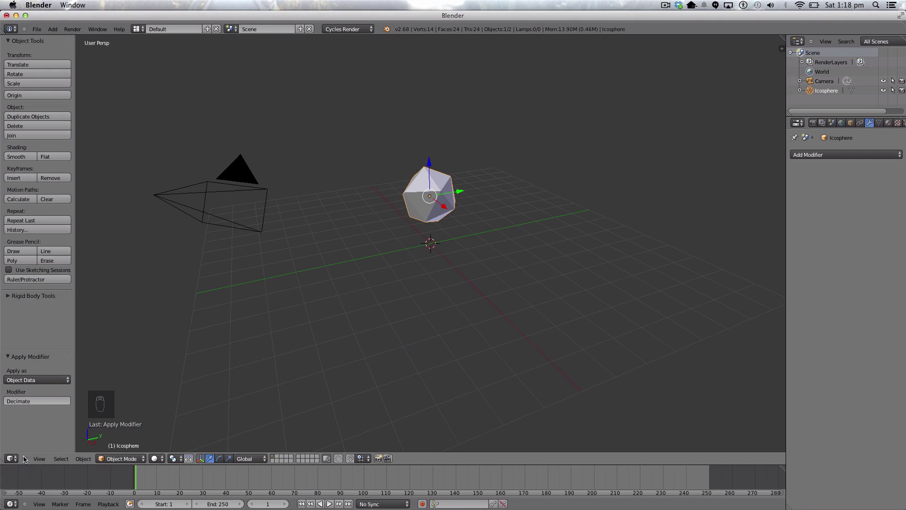
# - In front view, duplicate the icosphere and place the copy about 1.2 units along positive X
pyautogui.click(39, 458)
pyautogui.click(58, 398)
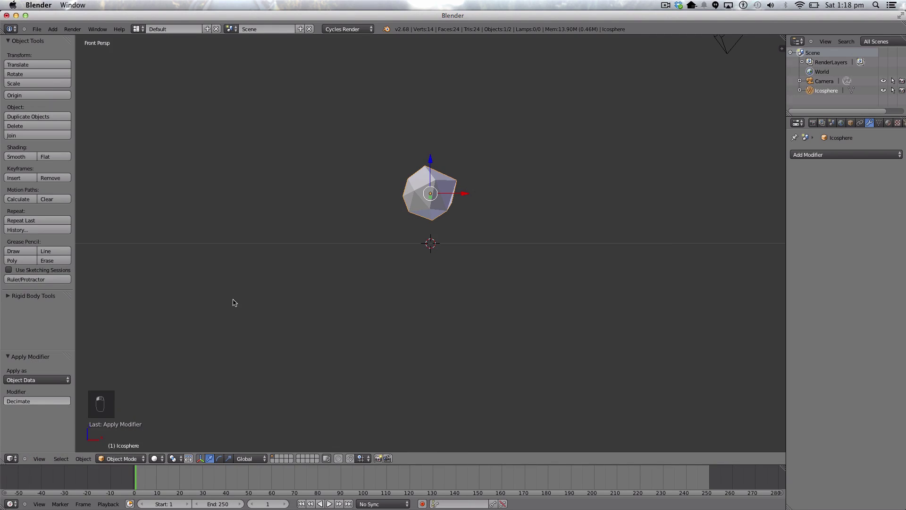
pyautogui.hotkey('shift', 'd')
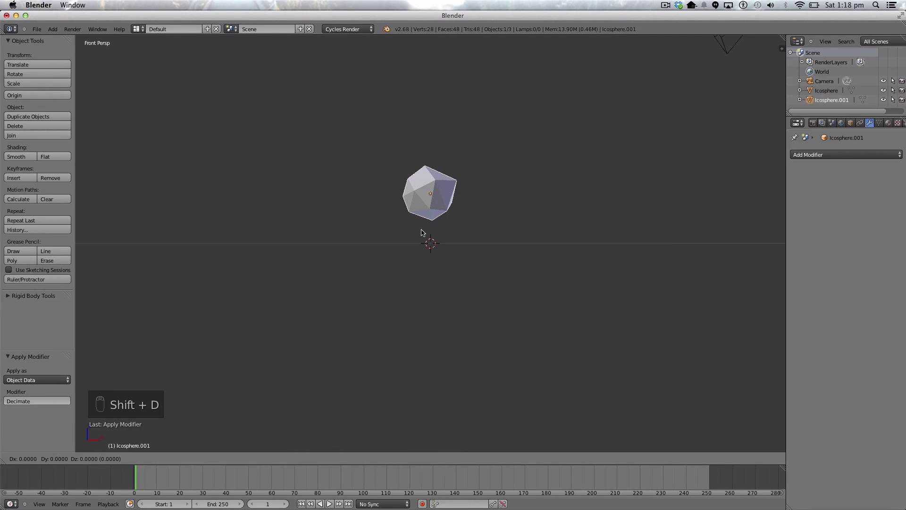
pyautogui.click(451, 232)
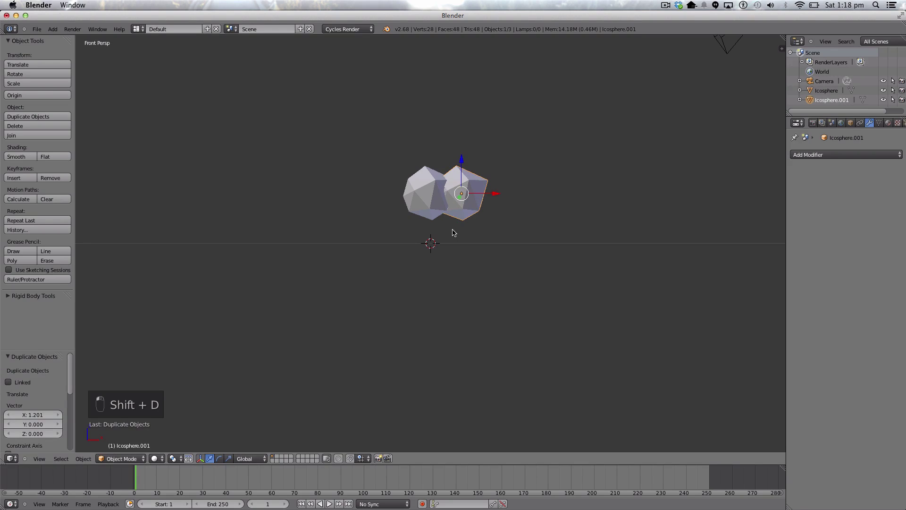
# - Scale the copy down and shift it slightly back along X so it overlaps the original icosphere
pyautogui.press('s')
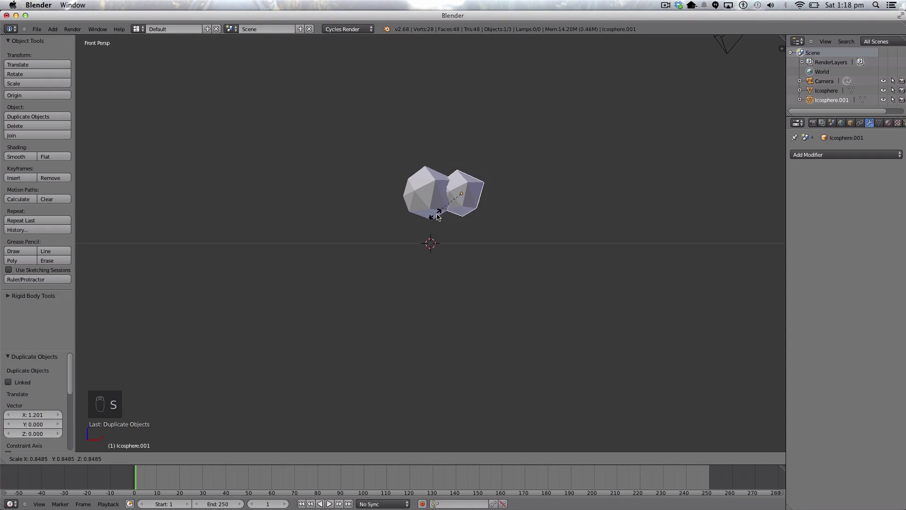
pyautogui.click(443, 213)
pyautogui.moveTo(501, 196); pyautogui.dragTo(493, 197)
pyautogui.press('s')
pyautogui.click(497, 197)
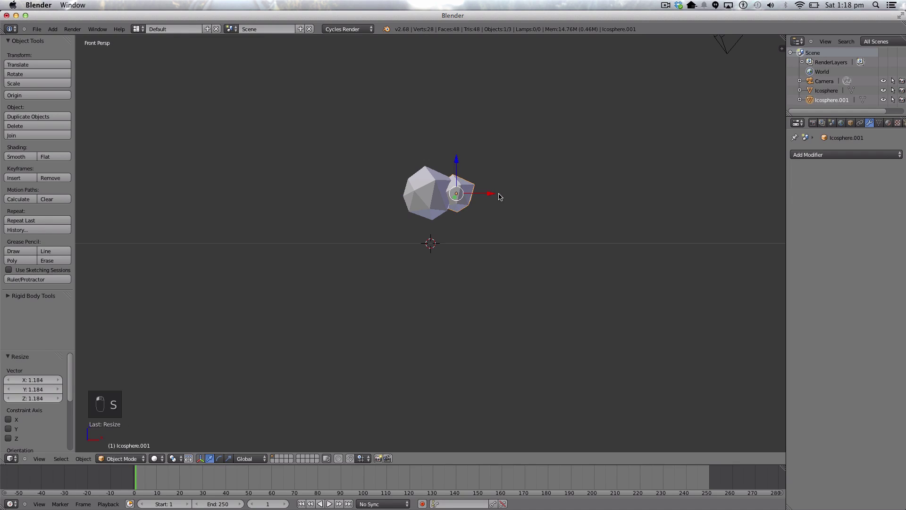
# - Duplicate the original icosphere about 1.31 units along negative X and scale the copy to about 0.729
pyautogui.rightClick(435, 194)
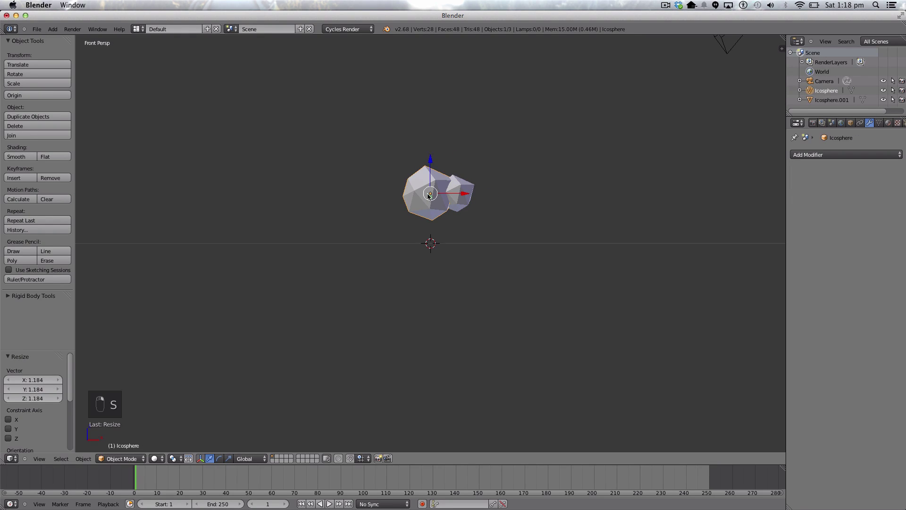
pyautogui.hotkey('shift', 'd')
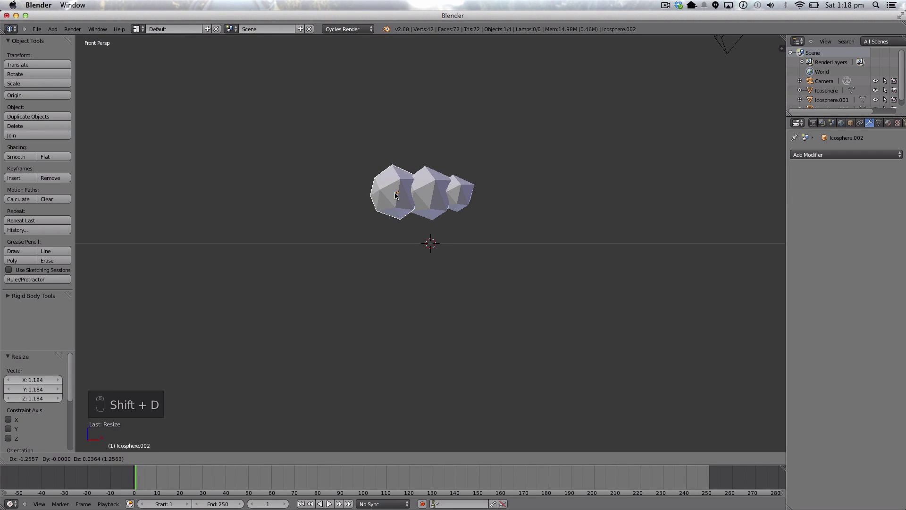
pyautogui.click(394, 195)
pyautogui.press('s')
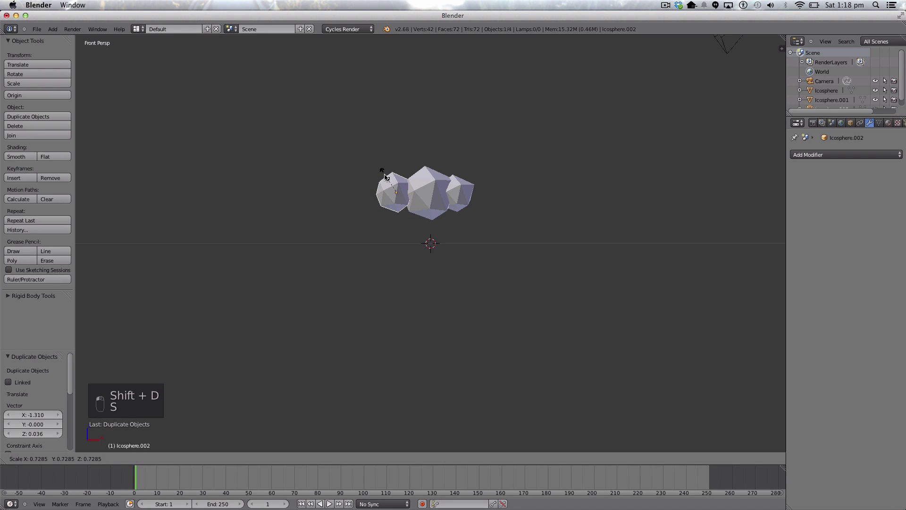
pyautogui.click(384, 177)
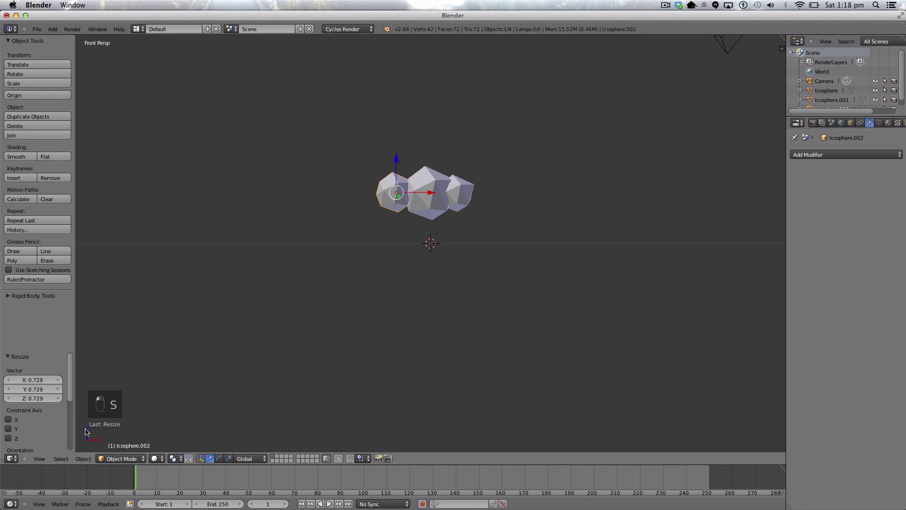
# - Join the central icosphere and its two smaller copies into a single cloud object
pyautogui.click(39, 458)
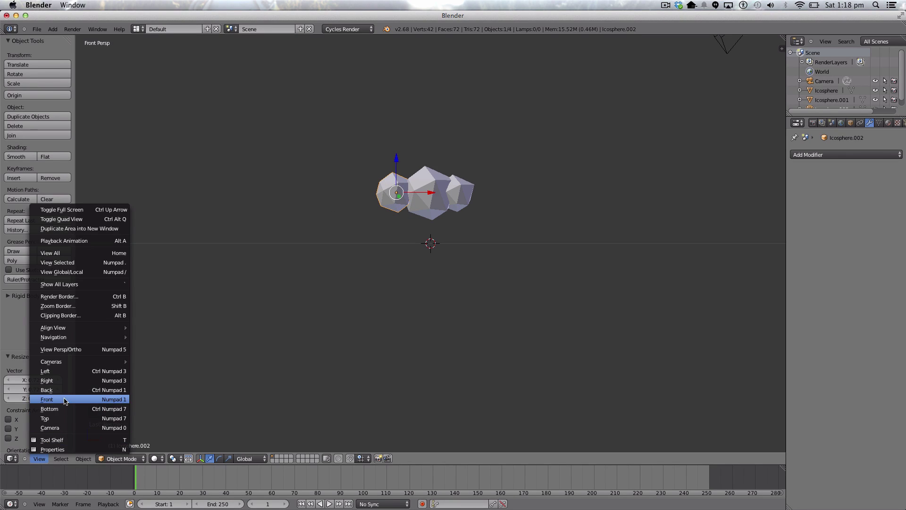
pyautogui.click(65, 401)
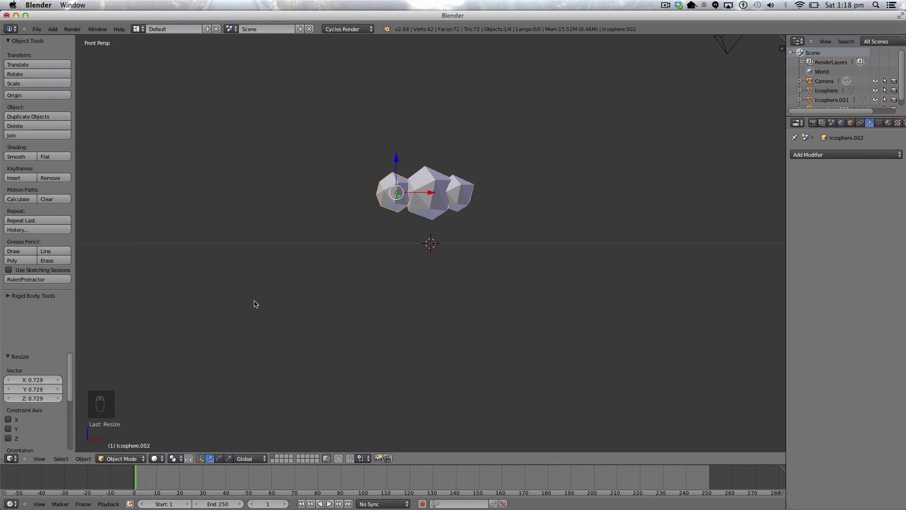
pyautogui.moveTo(338, 333); pyautogui.dragTo(321, 347, button='middle')
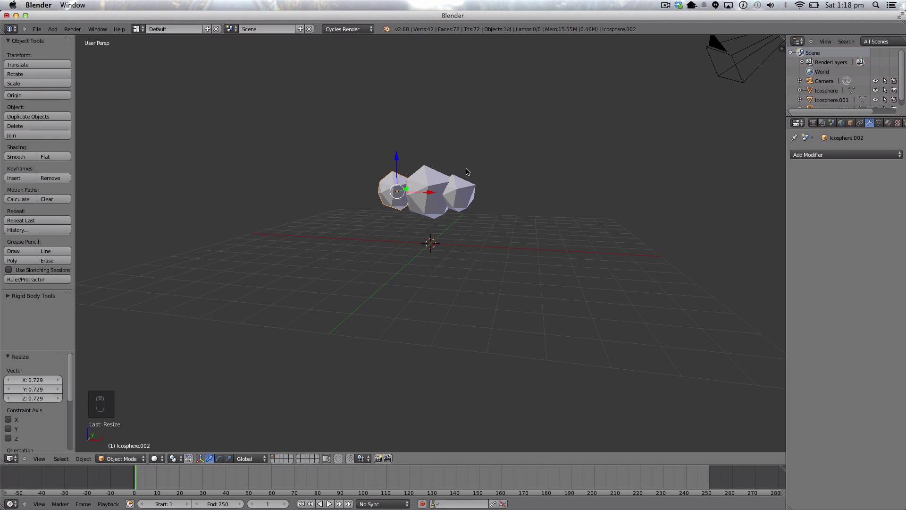
pyautogui.keyDown('shift'); pyautogui.rightClick(461, 187); pyautogui.keyUp('shift')
pyautogui.click(887, 122)
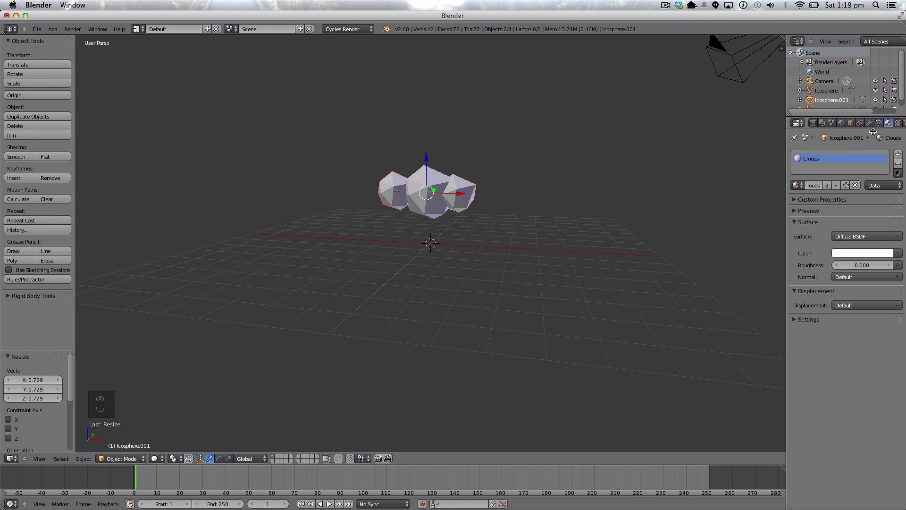
pyautogui.rightClick(420, 171)
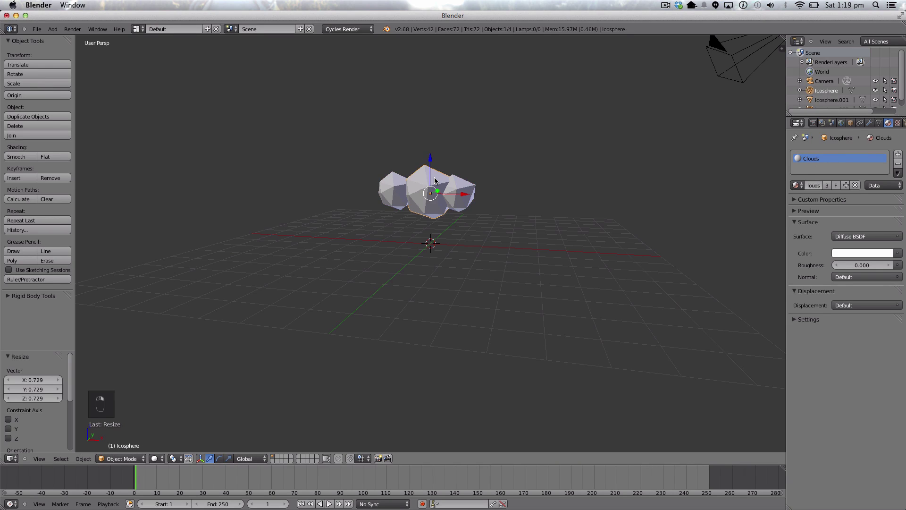
pyautogui.keyDown('shift'); pyautogui.rightClick(398, 184); pyautogui.keyUp('shift')
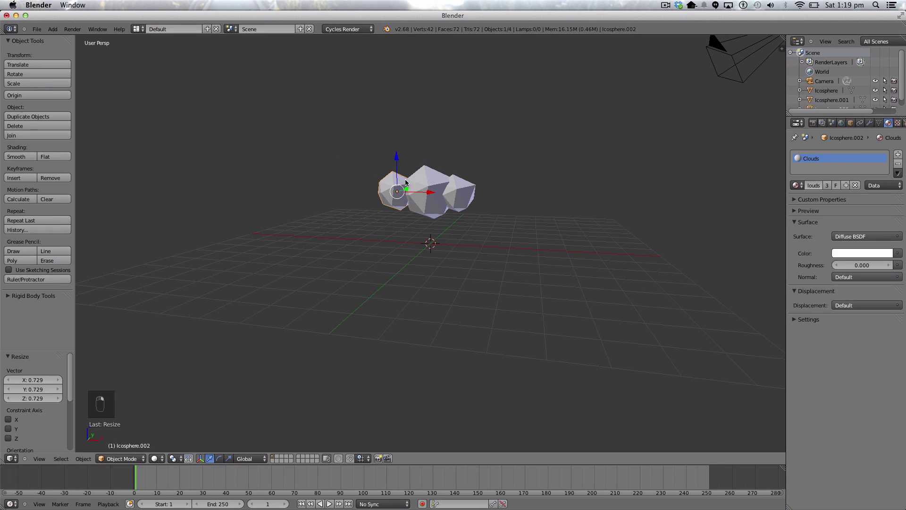
pyautogui.keyDown('shift'); pyautogui.rightClick(430, 180); pyautogui.keyUp('shift')
pyautogui.hotkey('ctrl', 'j')
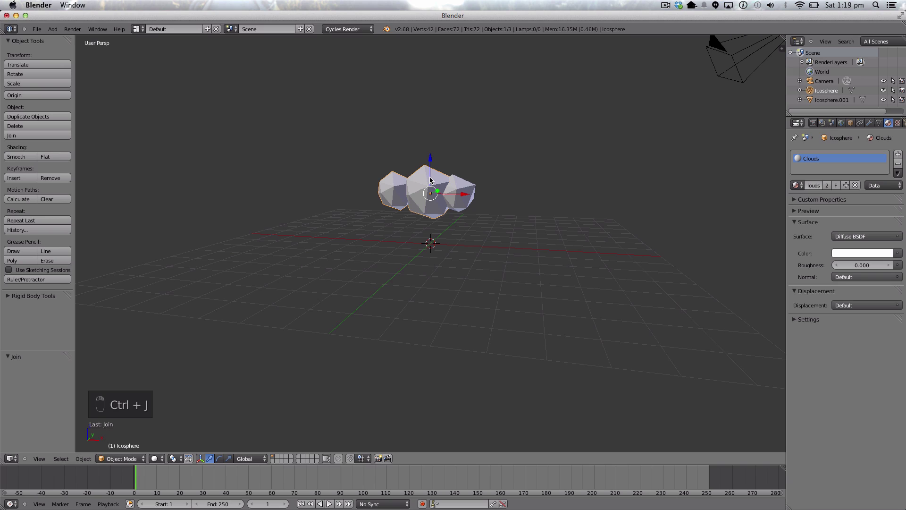
pyautogui.keyDown('shift'); pyautogui.rightClick(461, 190); pyautogui.keyUp('shift')
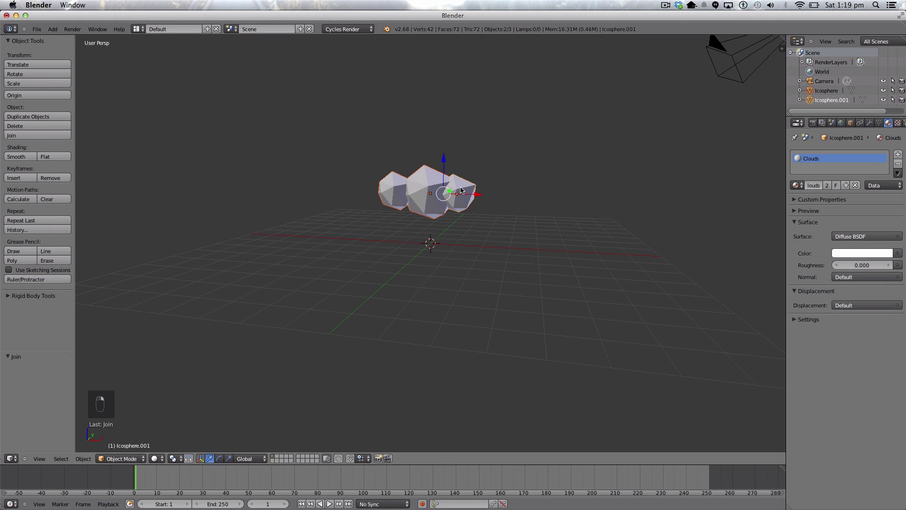
pyautogui.hotkey('ctrl', 'j')
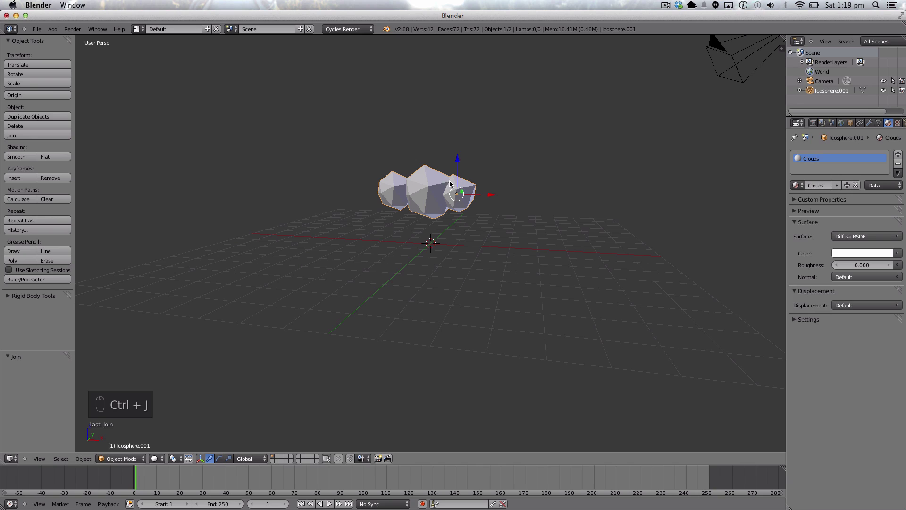
# - Add a plane rotated 90 degrees about X and move it about 4.24 units along positive Y, behind the cloud
pyautogui.click(52, 29)
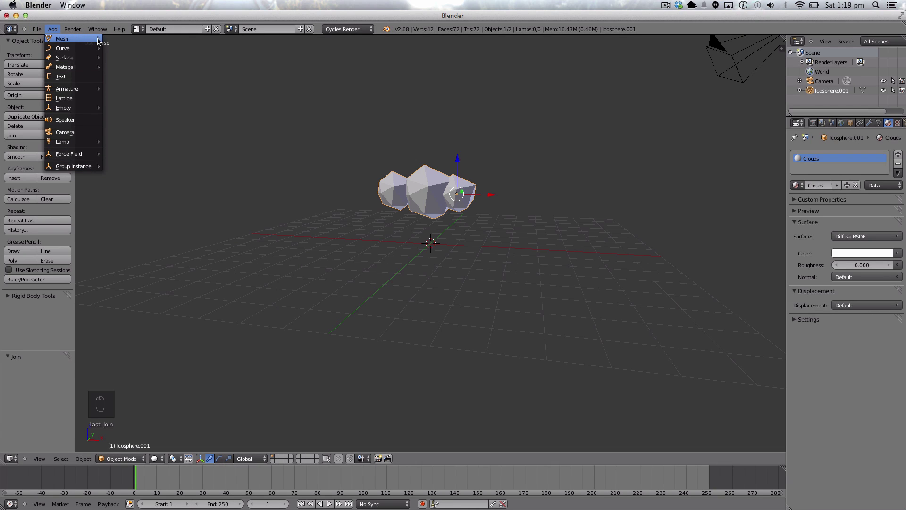
pyautogui.click(115, 39)
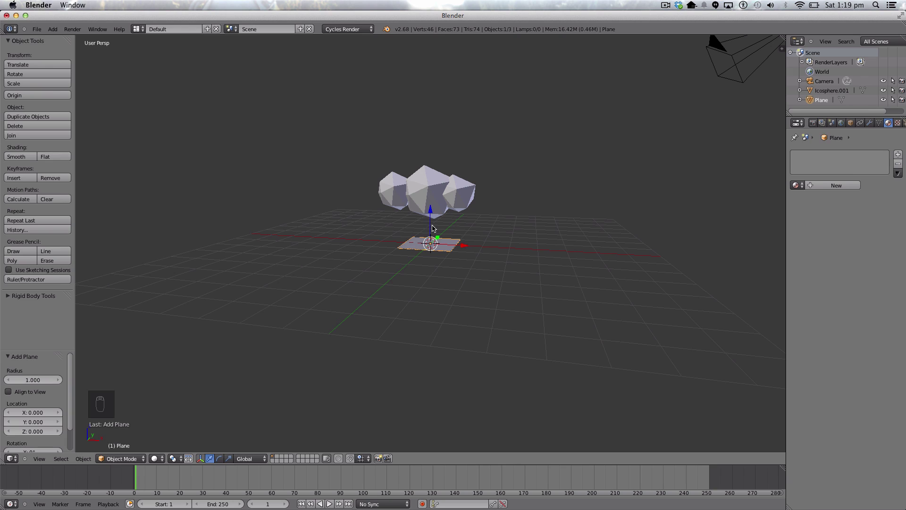
pyautogui.write('r')
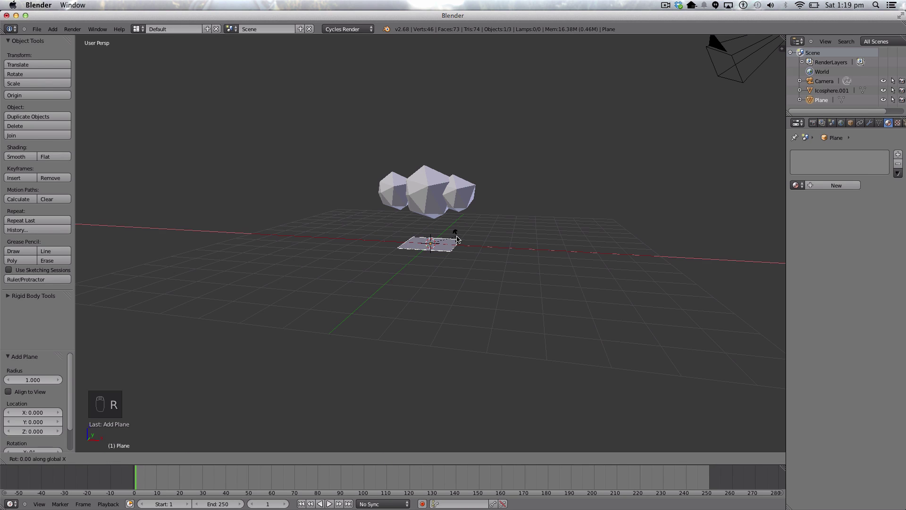
pyautogui.write('x90')
pyautogui.press('Return')
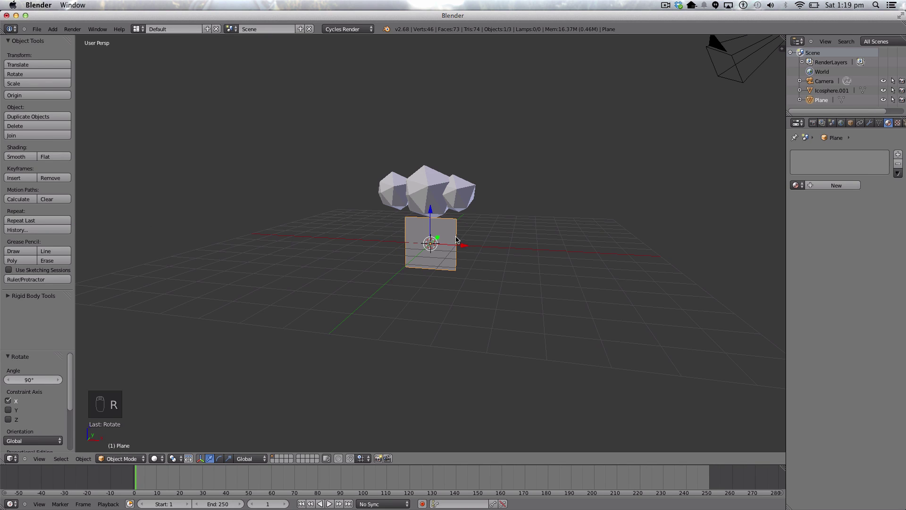
pyautogui.moveTo(455, 239); pyautogui.dragTo(394, 246, button='middle')
pyautogui.moveTo(460, 243); pyautogui.dragTo(580, 264)
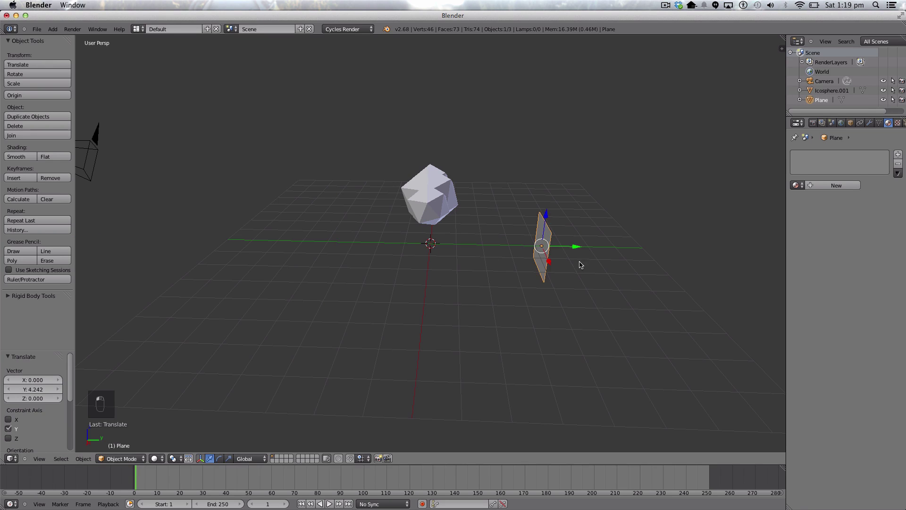
# - In front view, scale the plane up about 4.58 times, raise it about 1.33 units, and enlarge it by a further 1.98 times
pyautogui.click(49, 458)
pyautogui.click(47, 398)
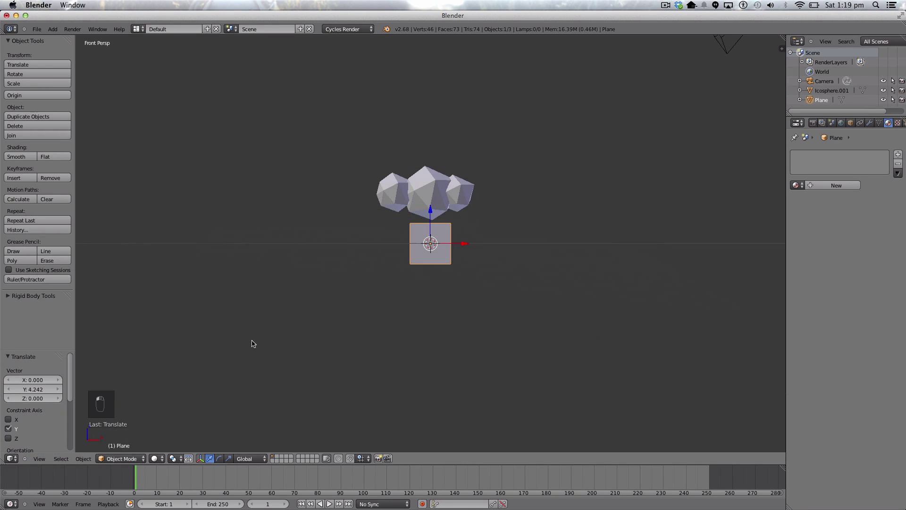
pyautogui.press('s')
pyautogui.click(331, 232)
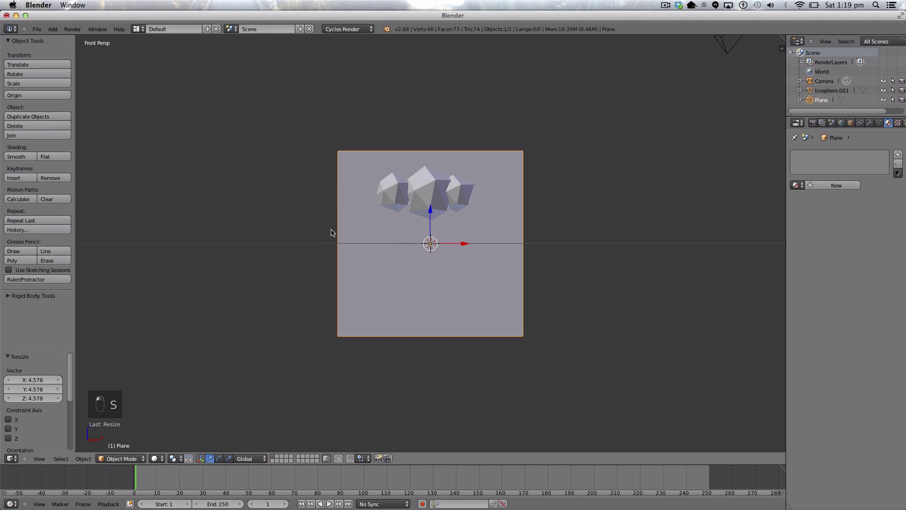
pyautogui.moveTo(429, 215); pyautogui.dragTo(428, 189)
pyautogui.press('s')
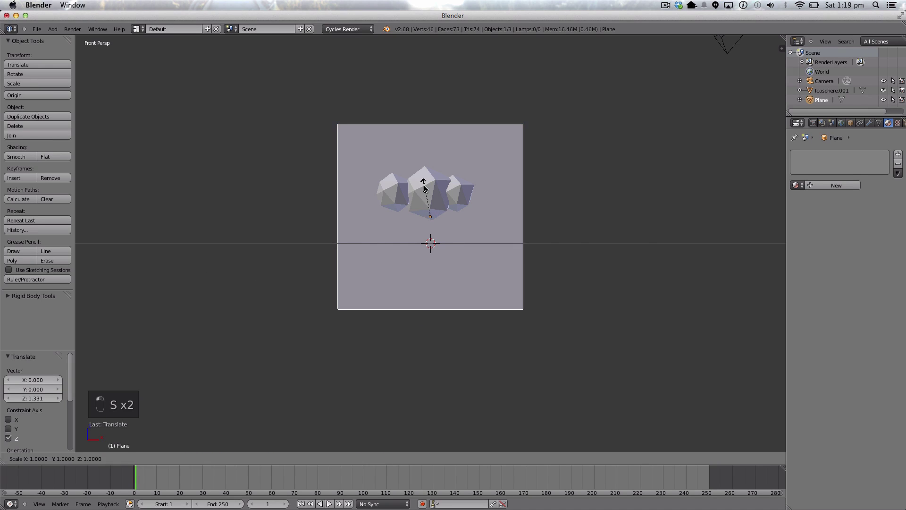
pyautogui.click(377, 188)
# - Raise the cloud along Z and move it about 3.78 units along negative X, toward the backdrop's upper corner
pyautogui.moveTo(597, 240)
pyautogui.mouseDown(button='middle')
pyautogui.moveTo(589, 250)
pyautogui.moveTo(503, 258)
pyautogui.moveTo(568, 259)
pyautogui.moveTo(588, 247)
pyautogui.mouseUp(button='middle')
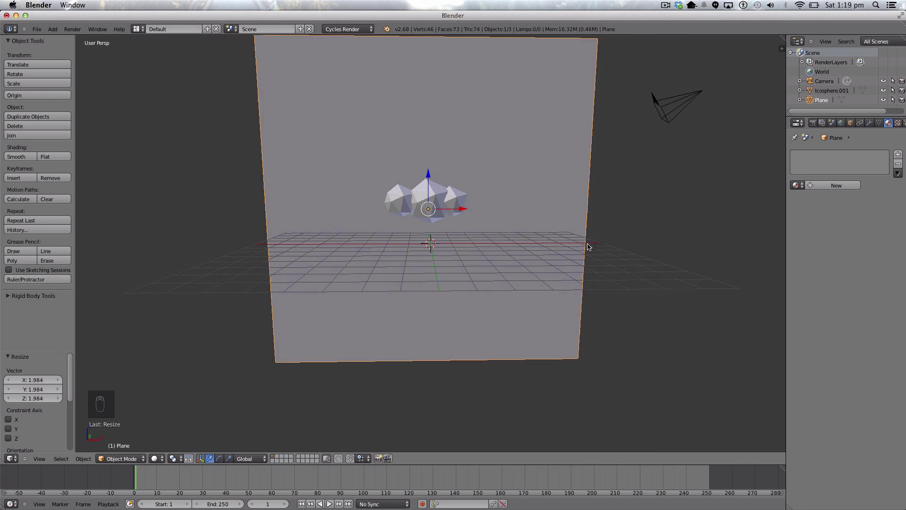
pyautogui.rightClick(401, 202)
pyautogui.moveTo(452, 172); pyautogui.dragTo(454, 98)
pyautogui.moveTo(493, 131); pyautogui.dragTo(396, 127)
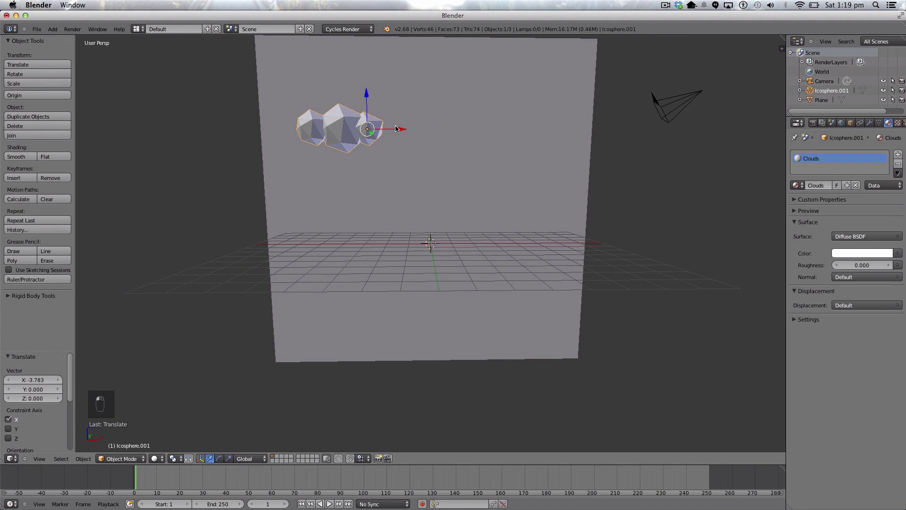
# - Duplicate the cloud and move the copy about 3.7 units along negative Y, away from the backdrop
pyautogui.hotkey('shift', 'd')
pyautogui.click(480, 200)
pyautogui.moveTo(479, 200); pyautogui.dragTo(455, 226, button='middle')
pyautogui.press('g')
pyautogui.press('y')
pyautogui.click(364, 222)
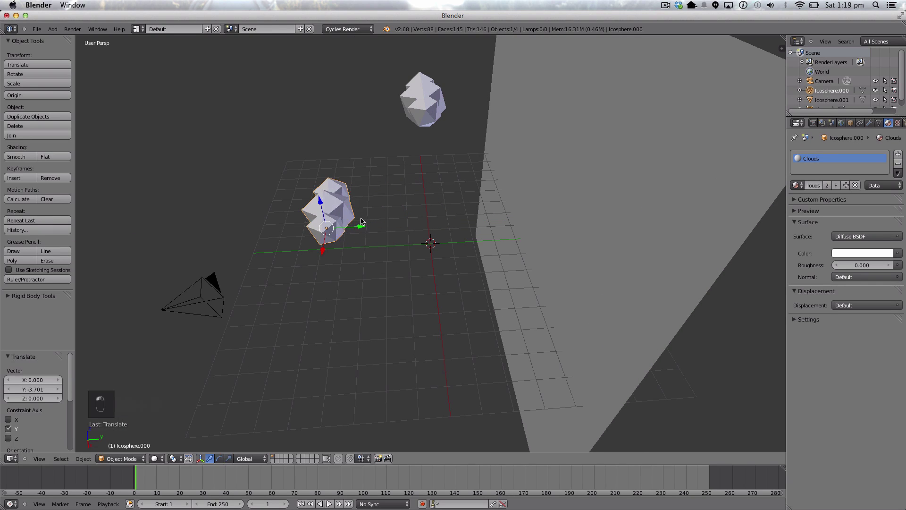
# - Duplicate the front cloud, raise the copy along Z and move it about 4.74 units along positive X
pyautogui.hotkey('shift', 'd')
pyautogui.click(502, 228)
pyautogui.moveTo(502, 227); pyautogui.dragTo(484, 186, button='middle')
pyautogui.moveTo(457, 173); pyautogui.dragTo(464, 58)
pyautogui.moveTo(499, 91); pyautogui.dragTo(590, 106)
# - Duplicate the raised cloud, place the copy below it, and move the copy about 1.1 units along negative Y
pyautogui.hotkey('shift', 'd')
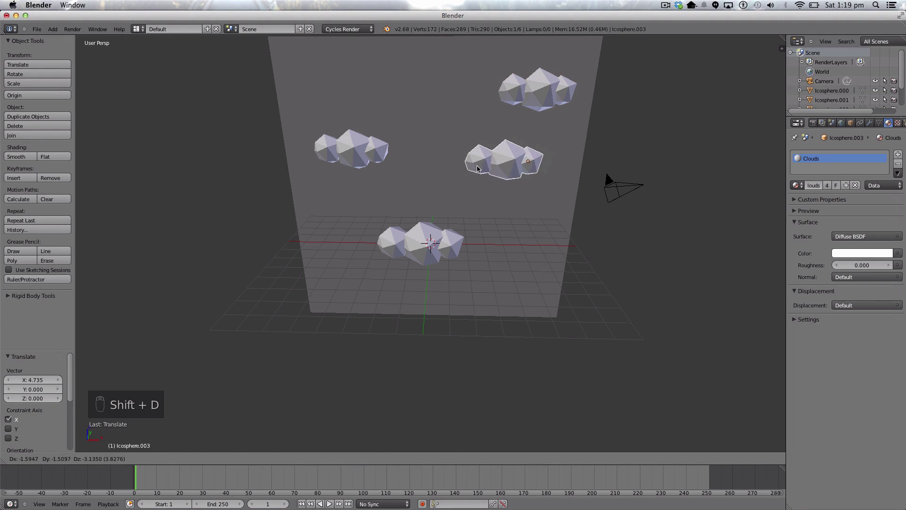
pyautogui.click(477, 171)
pyautogui.moveTo(477, 171); pyautogui.dragTo(510, 203, button='middle')
pyautogui.moveTo(524, 202); pyautogui.dragTo(516, 207)
# - Duplicate the last cloud about 3.85 units along X and 3.49 units down, and lower the copy about 3.65 units more along Z
pyautogui.hotkey('shift', 'd')
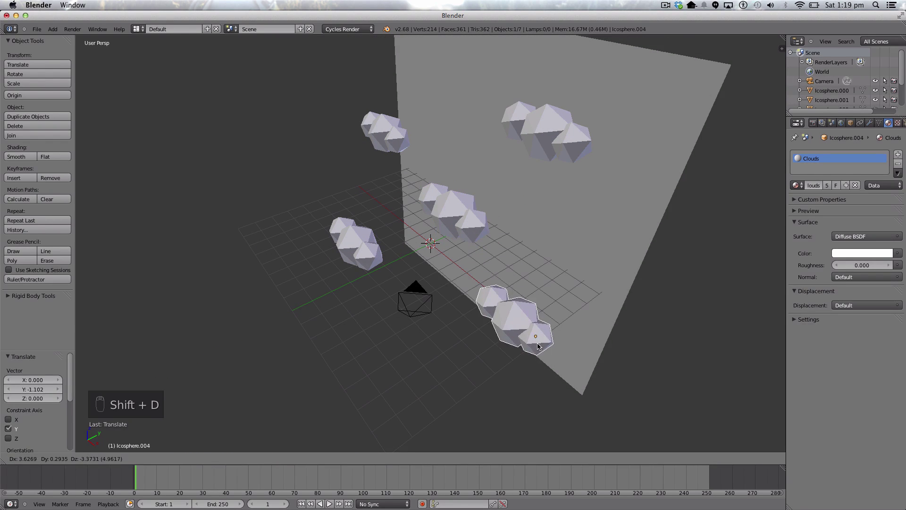
pyautogui.click(541, 336)
pyautogui.moveTo(542, 336); pyautogui.dragTo(563, 268, button='middle')
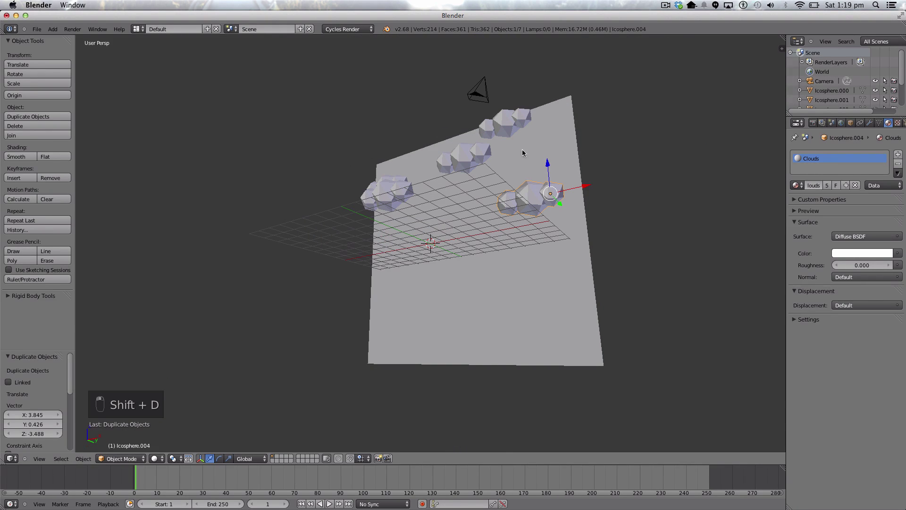
pyautogui.moveTo(549, 164); pyautogui.dragTo(550, 233)
# - Duplicate the lowered cloud about 5.16 units along negative X and 3.14 along negative Y, and shift the copy a further 1.27 along negative Y
pyautogui.hotkey('shift', 'd')
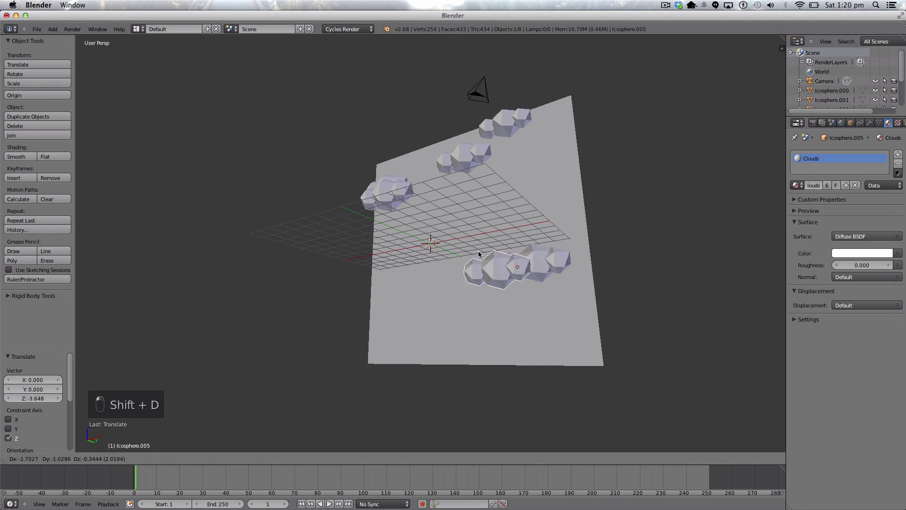
pyautogui.click(442, 261)
pyautogui.scroll(-5, 392, 283)
pyautogui.scroll(7, 392, 284)
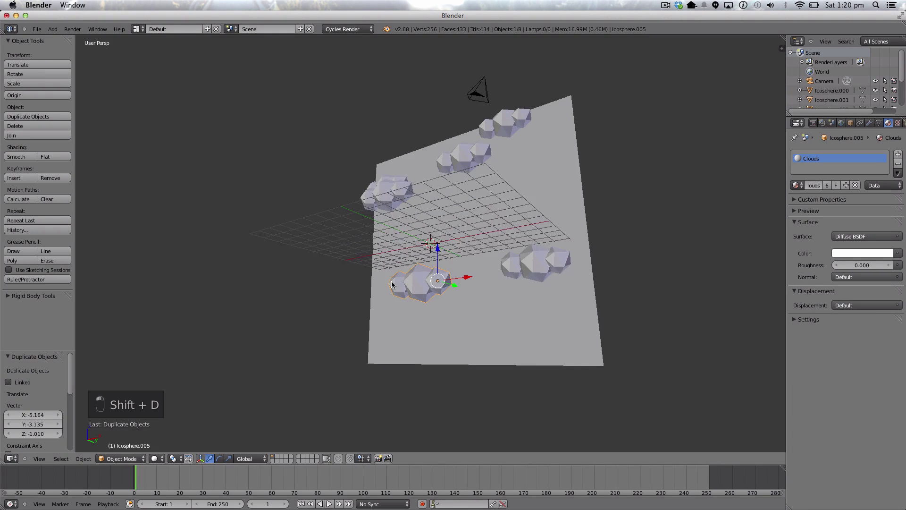
pyautogui.moveTo(391, 285); pyautogui.dragTo(345, 387, button='middle')
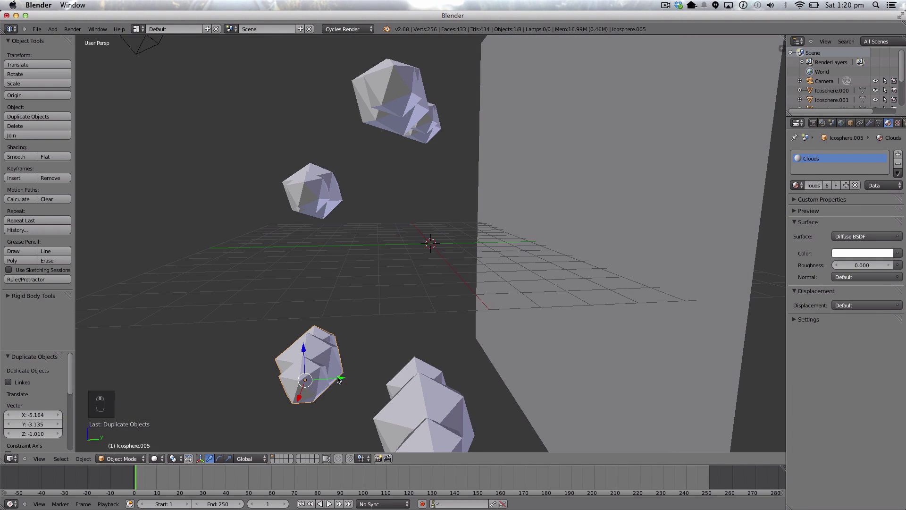
pyautogui.moveTo(338, 379); pyautogui.dragTo(293, 379)
# - Duplicate the last cloud about 4.67 units along negative X and move the copy about 9.17 units along positive Y toward the backdrop
pyautogui.moveTo(265, 383); pyautogui.dragTo(351, 357, button='middle')
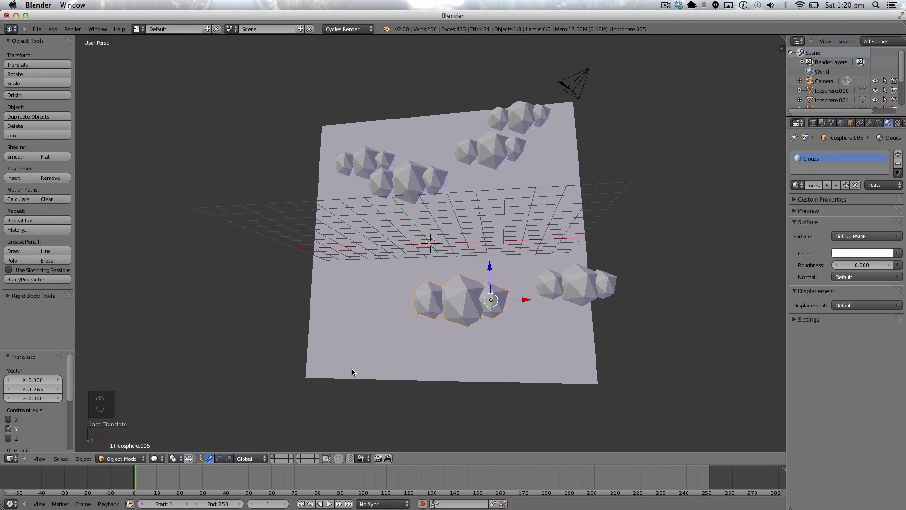
pyautogui.hotkey('shift', 'd')
pyautogui.click(241, 358)
pyautogui.scroll(-3, 376, 349)
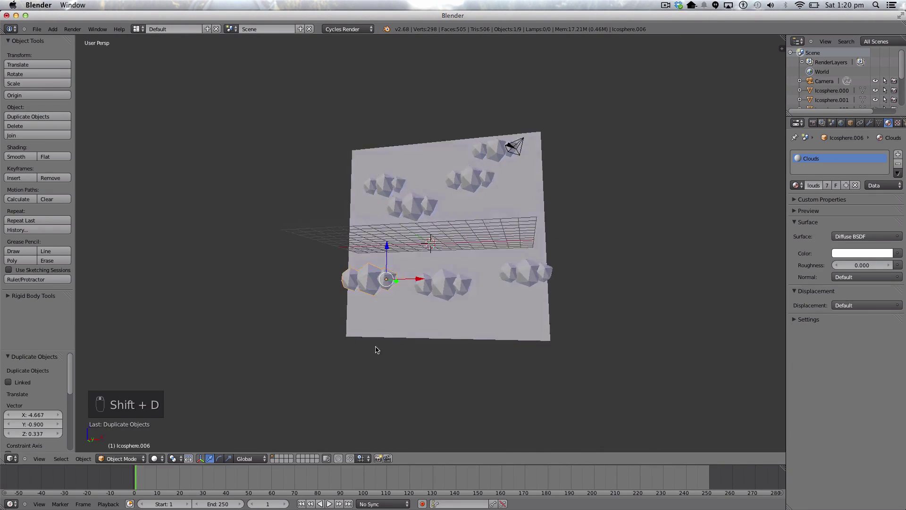
pyautogui.moveTo(376, 349); pyautogui.dragTo(324, 378, button='middle')
pyautogui.moveTo(392, 263); pyautogui.dragTo(497, 267)
# - Duplicate the cloud near the backdrop about 4.6 units along negative X, 2.25 along negative Y and 3.43 down
pyautogui.moveTo(501, 267); pyautogui.dragTo(621, 260, button='middle')
pyautogui.scroll(3, 609, 262)
pyautogui.hotkey('shift', 'd')
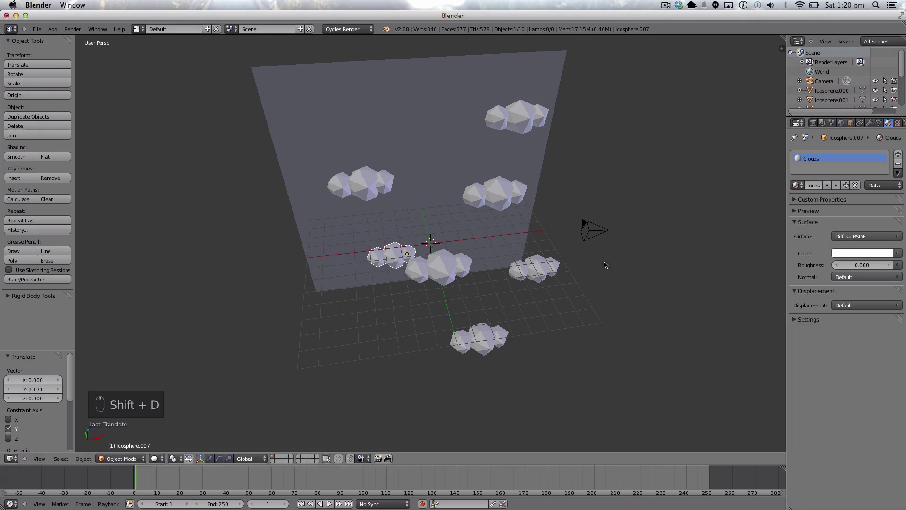
pyautogui.click(550, 324)
pyautogui.scroll(-4, 500, 323)
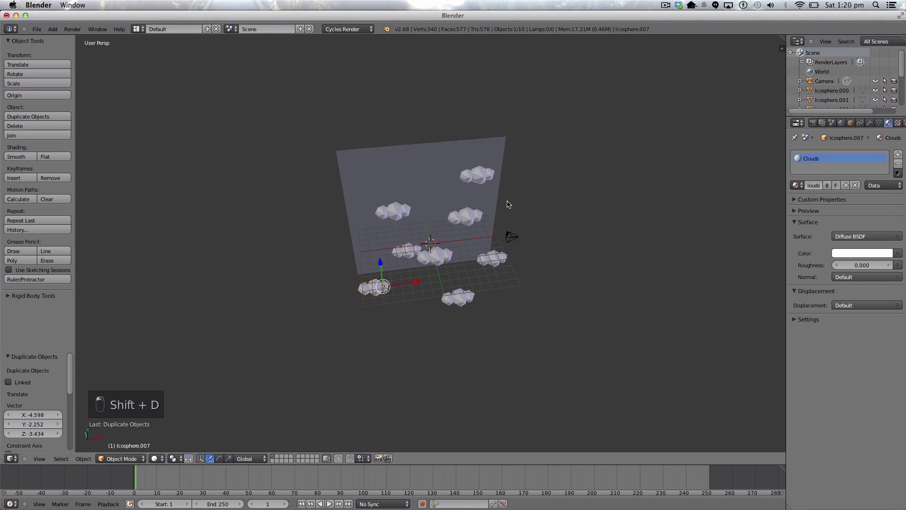
pyautogui.scroll(5, 509, 204)
pyautogui.moveTo(457, 331); pyautogui.dragTo(377, 357, button='middle')
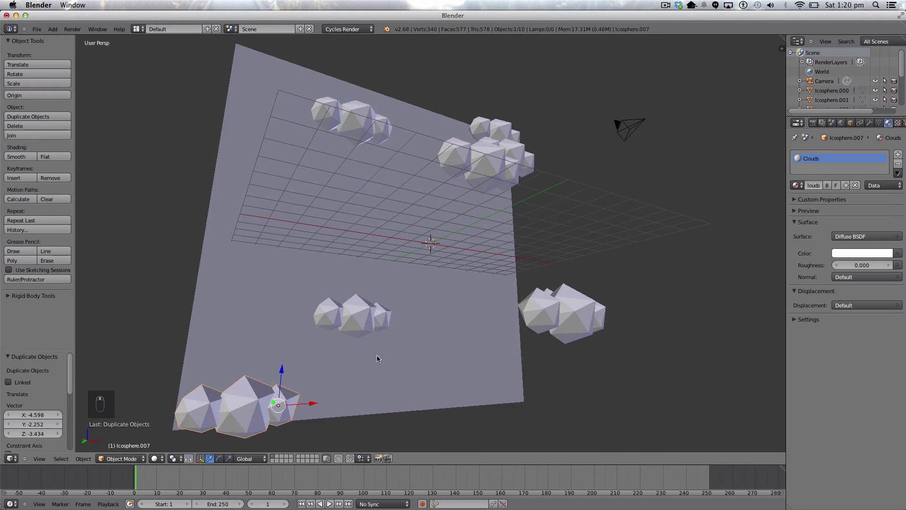
# - Select the camera in front of the clouds and delete it
pyautogui.moveTo(333, 382); pyautogui.dragTo(487, 273, button='middle')
pyautogui.rightClick(492, 215)
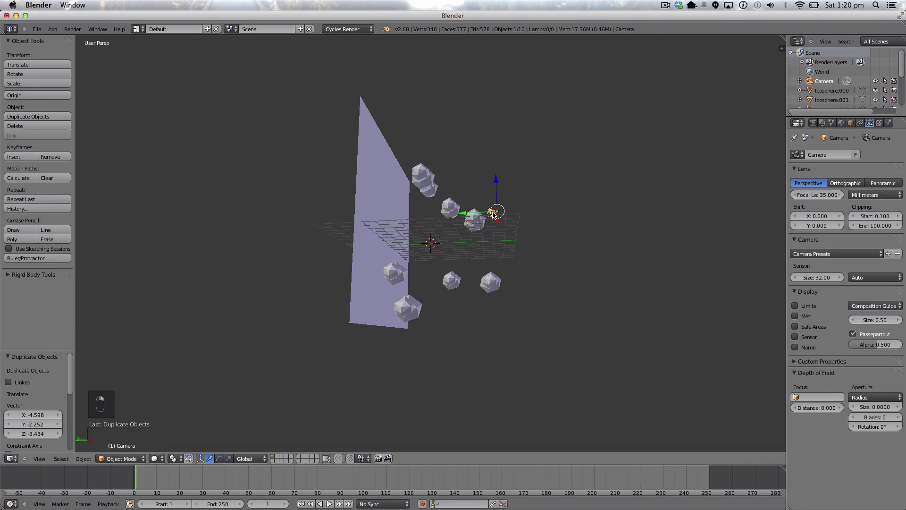
pyautogui.press('x')
pyautogui.click(492, 214)
# - Give the backdrop plane a new material with a light sky-blue diffuse color
pyautogui.moveTo(485, 286); pyautogui.dragTo(407, 334, button='middle')
pyautogui.rightClick(355, 93)
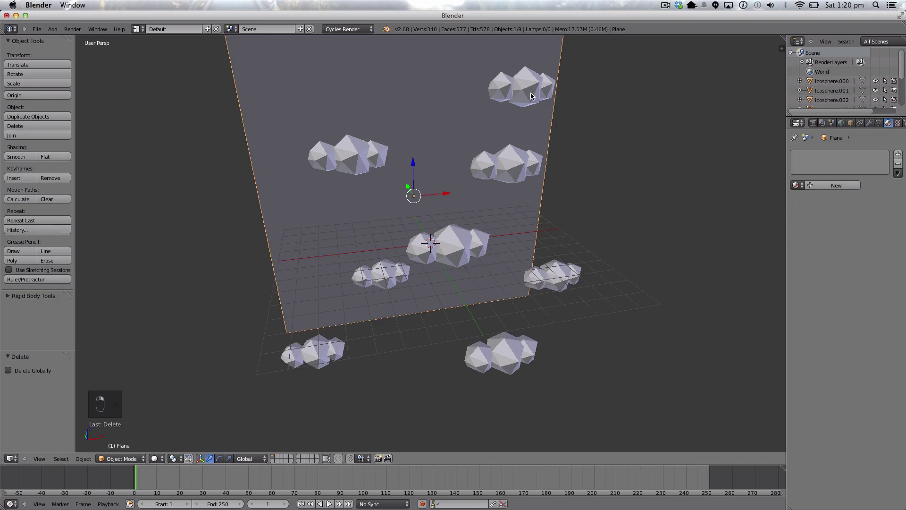
pyautogui.click(897, 155)
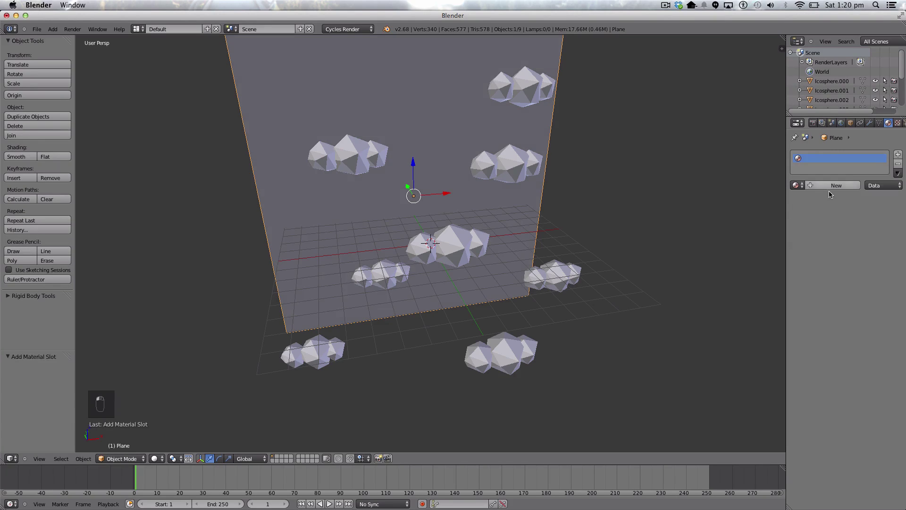
pyautogui.click(835, 184)
pyautogui.click(870, 255)
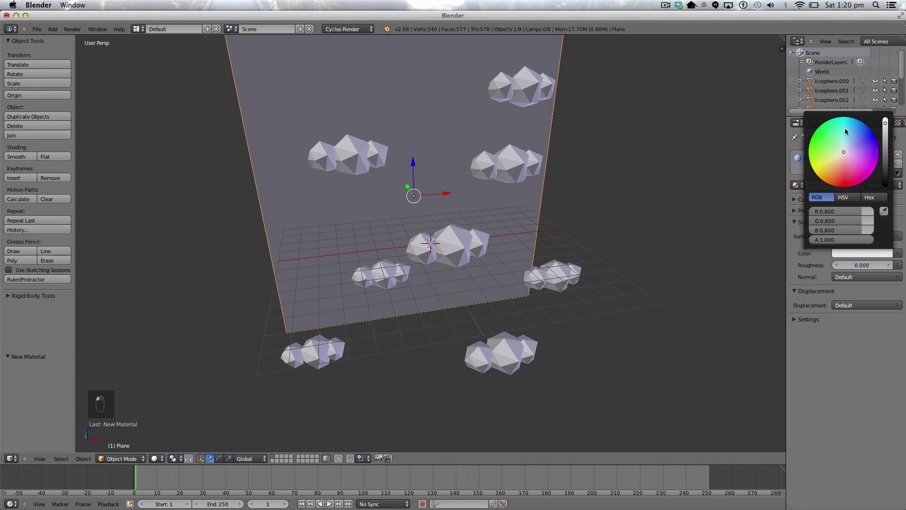
pyautogui.moveTo(846, 131)
pyautogui.mouseDown()
pyautogui.moveTo(853, 141)
pyautogui.moveTo(857, 129)
pyautogui.mouseUp()
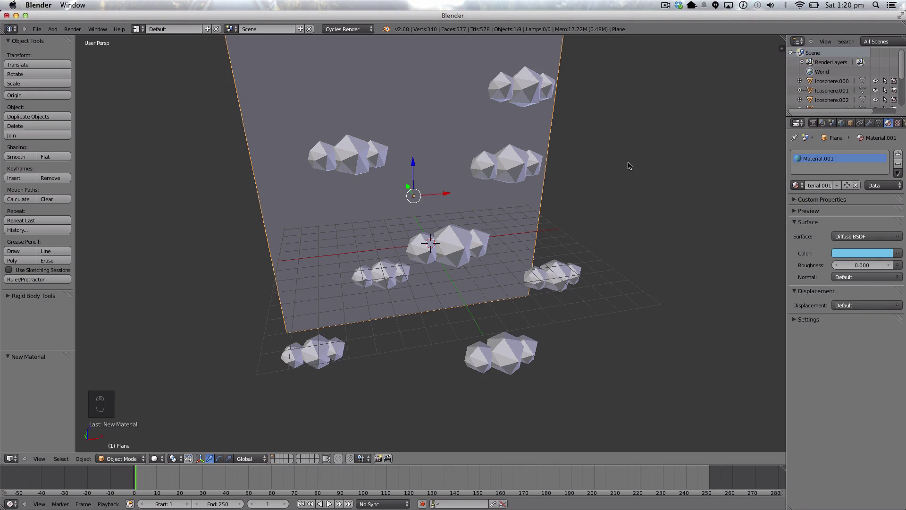
# - Subdivide the backdrop plane's mesh four times with one cut each time
pyautogui.press('Tab')
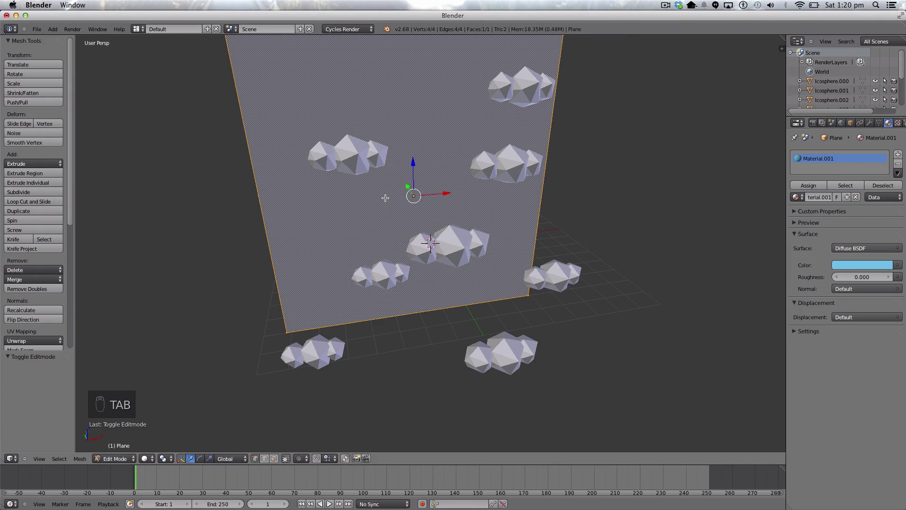
pyautogui.press('w')
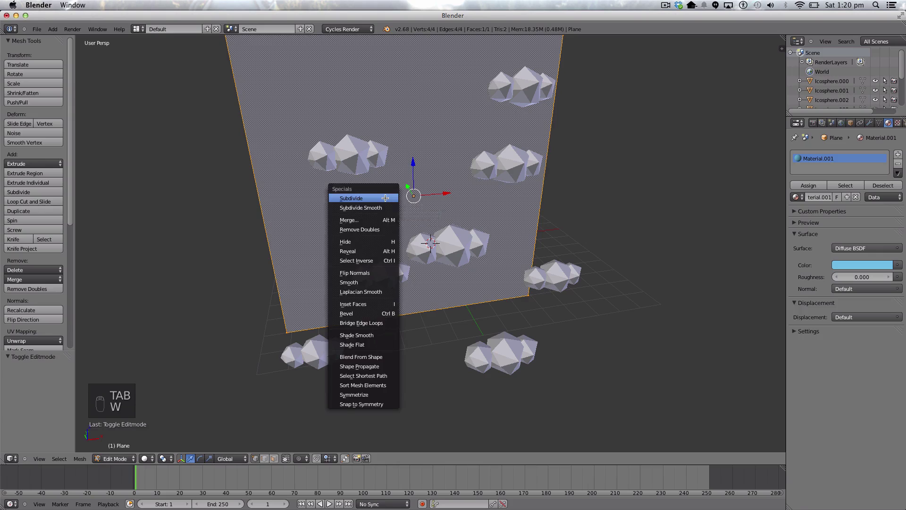
pyautogui.click(385, 198)
pyautogui.press('w')
pyautogui.click(385, 198)
pyautogui.press('w')
pyautogui.click(385, 198)
pyautogui.press('w')
pyautogui.click(385, 198)
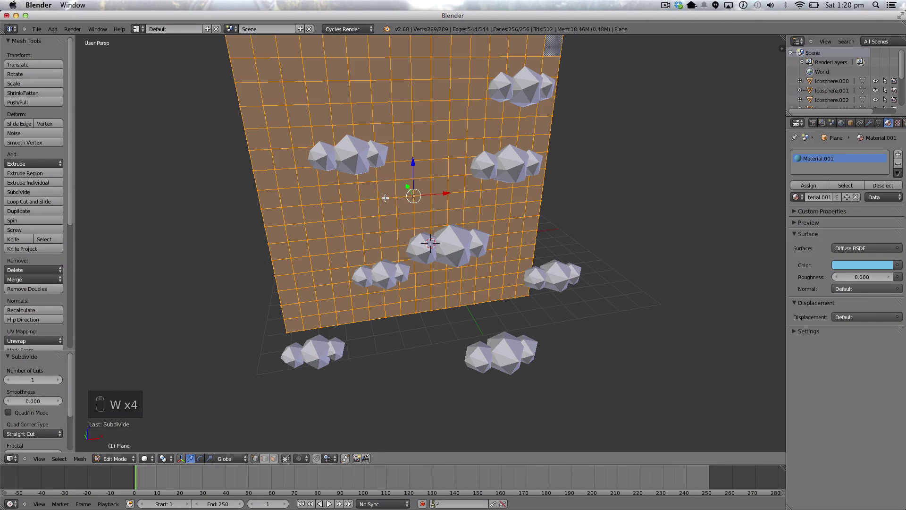
pyautogui.press('Tab')
pyautogui.press('Tab')
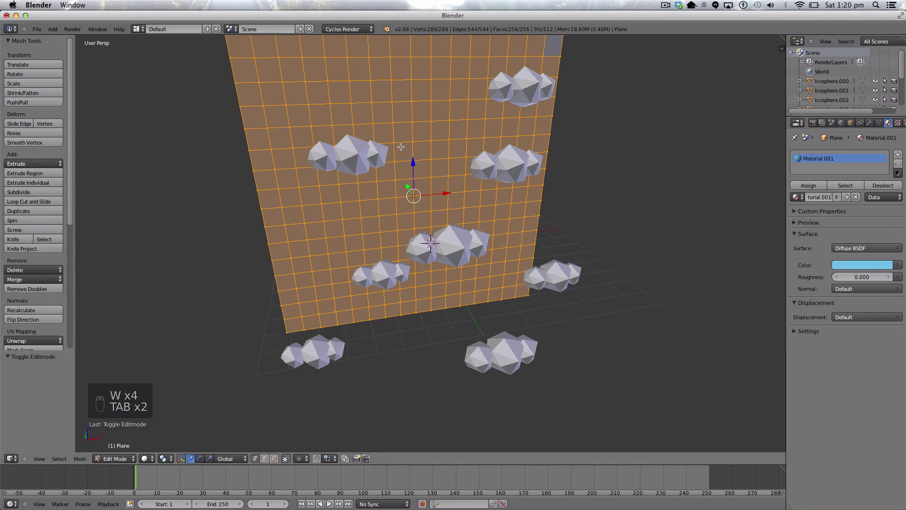
# - Select all faces of the subdivided plane and assign the blue material to them
pyautogui.press('a')
pyautogui.press('a')
pyautogui.press('a')
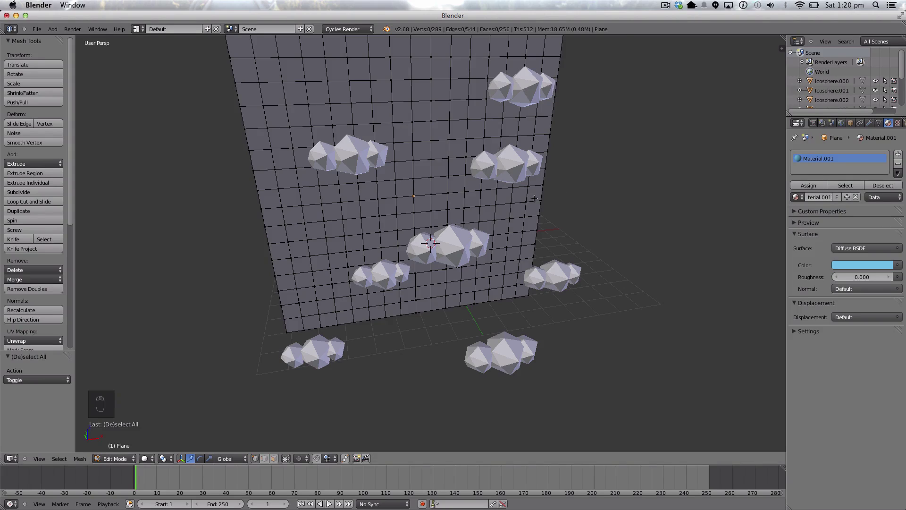
pyautogui.press('a')
pyautogui.click(807, 185)
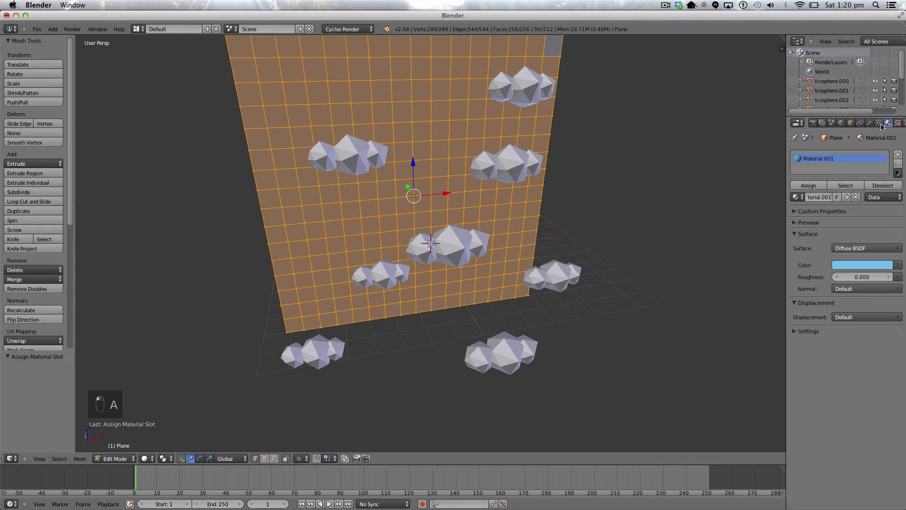
pyautogui.press('a')
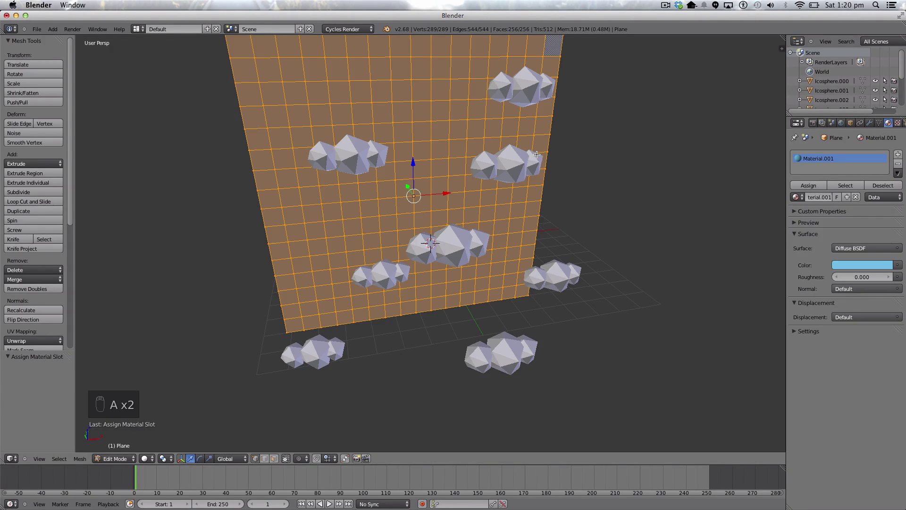
pyautogui.press('a')
pyautogui.click(870, 122)
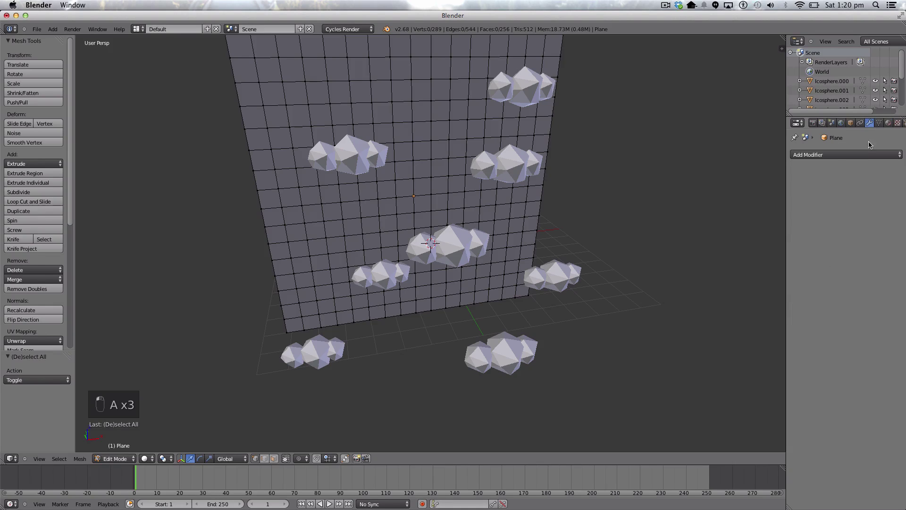
pyautogui.press('a')
pyautogui.press('a')
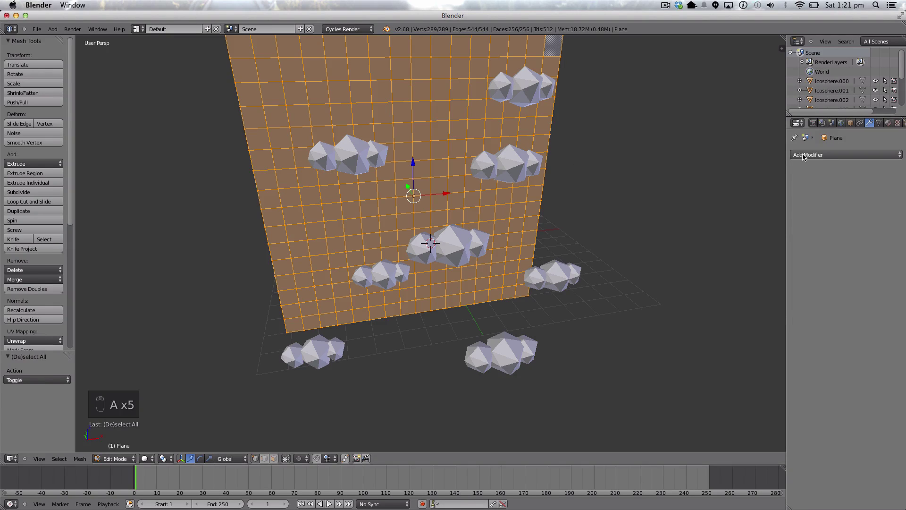
pyautogui.press('a')
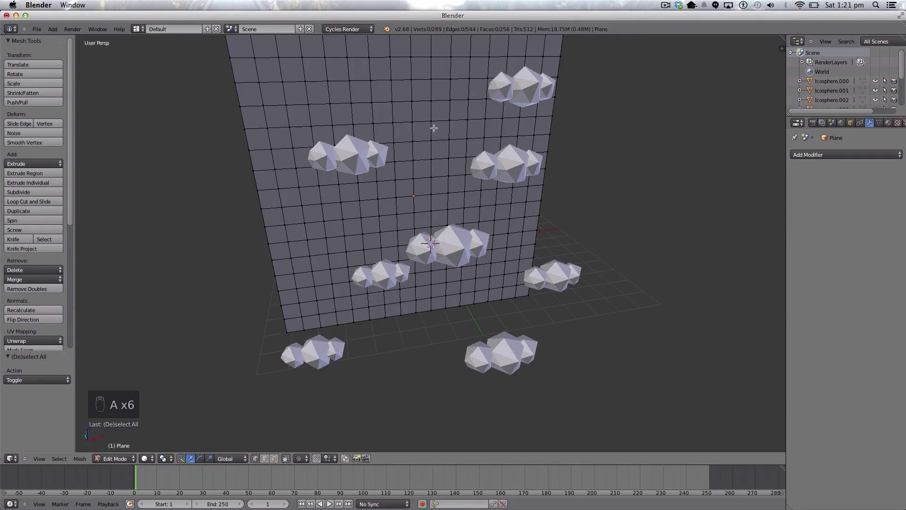
pyautogui.press('Tab')
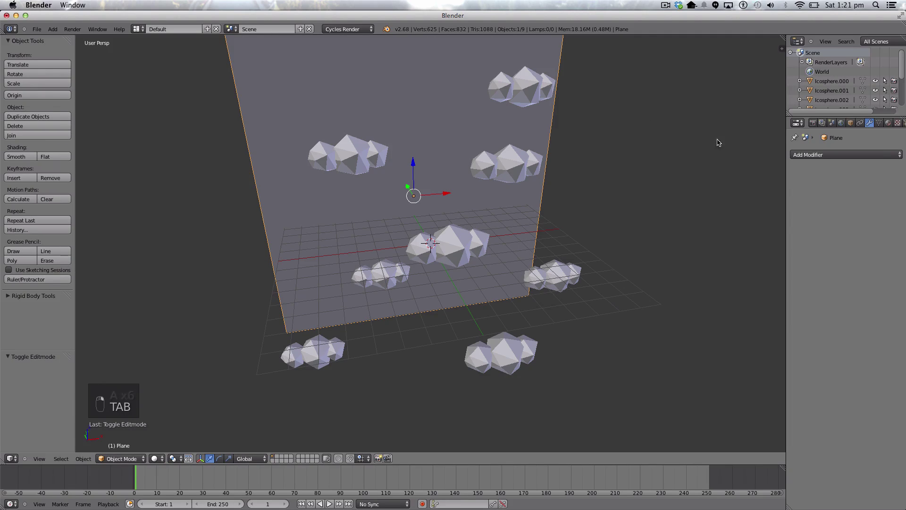
pyautogui.press('Tab')
pyautogui.press('a')
pyautogui.press('a')
pyautogui.press('a')
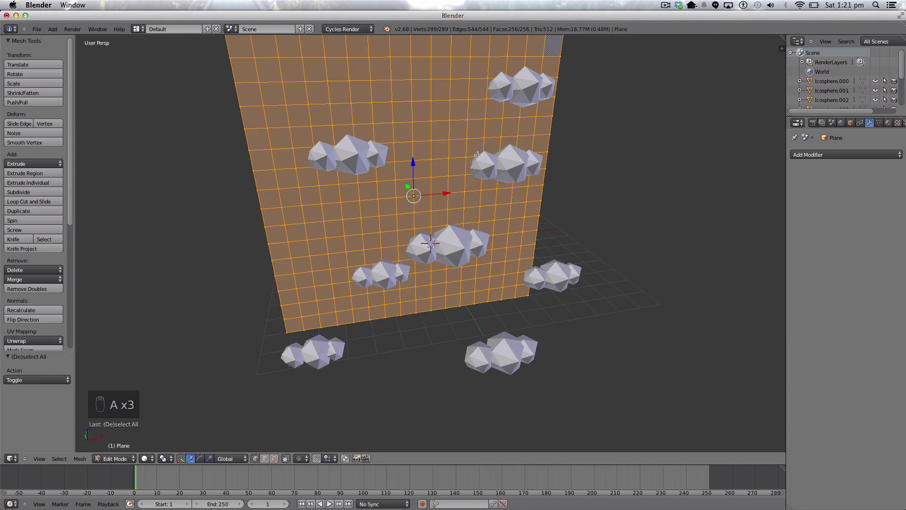
# - Try a Decimate modifier with Triangulate enabled on the backdrop plane and remove it
pyautogui.click(819, 154)
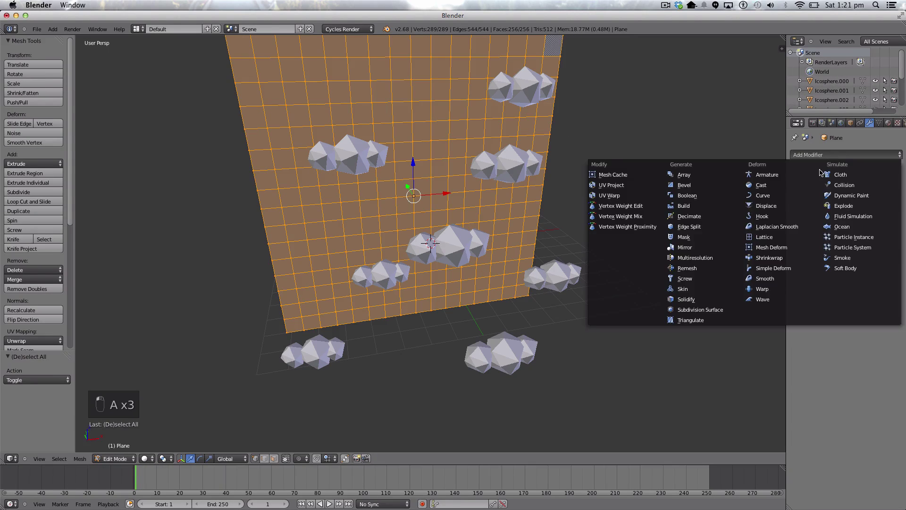
pyautogui.click(704, 216)
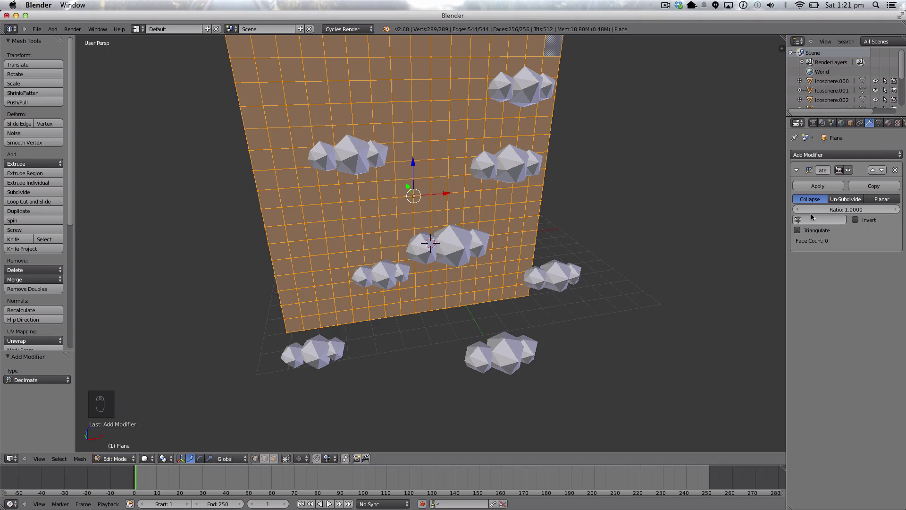
pyautogui.click(796, 230)
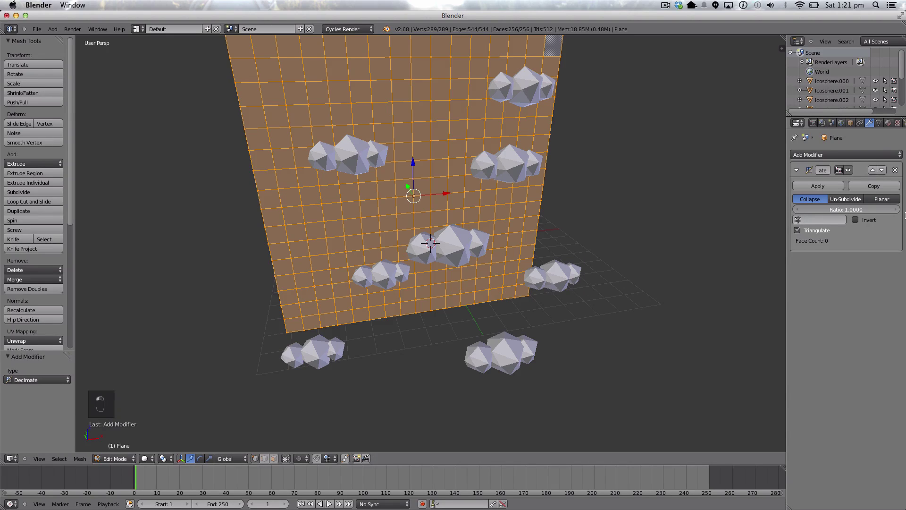
pyautogui.click(895, 169)
# - Try a Displace modifier on the backdrop plane with a new texture, strength 2.808, midlevel 0 and Object texture coordinates, and remove it
pyautogui.click(818, 154)
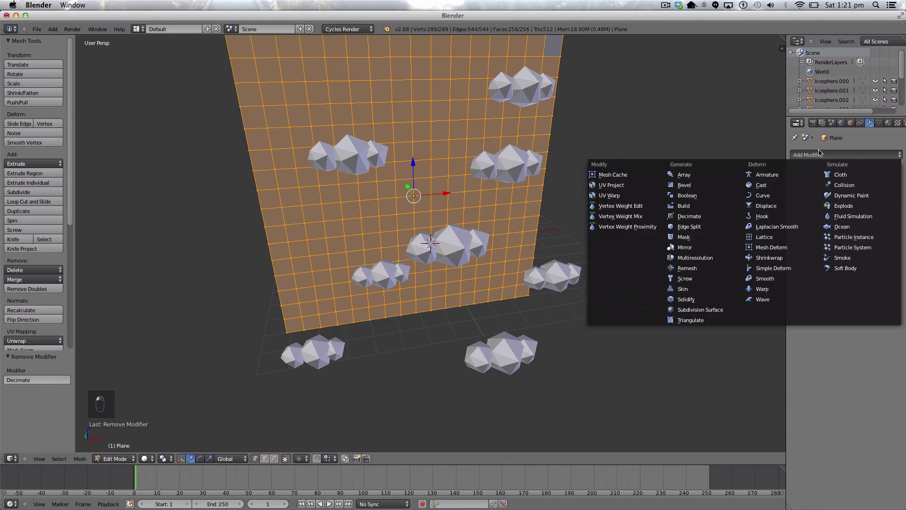
pyautogui.click(797, 205)
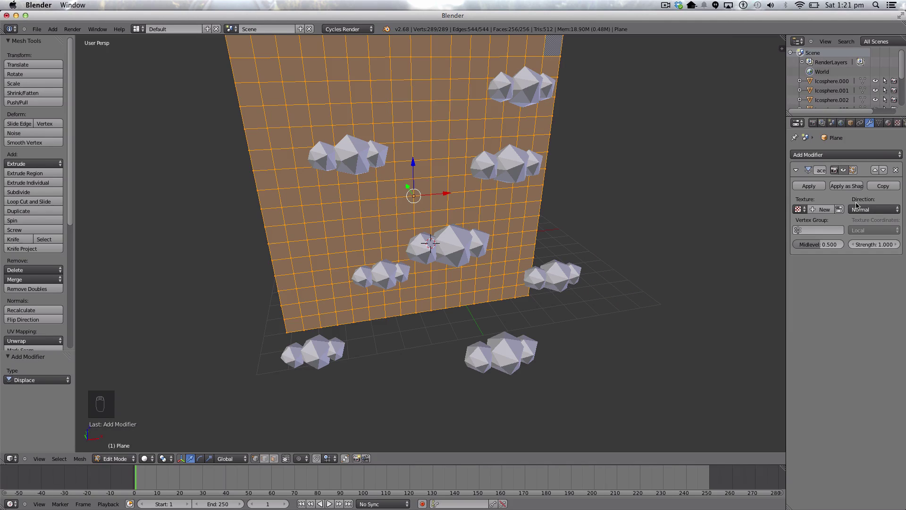
pyautogui.click(825, 209)
pyautogui.moveTo(867, 243); pyautogui.dragTo(808, 246)
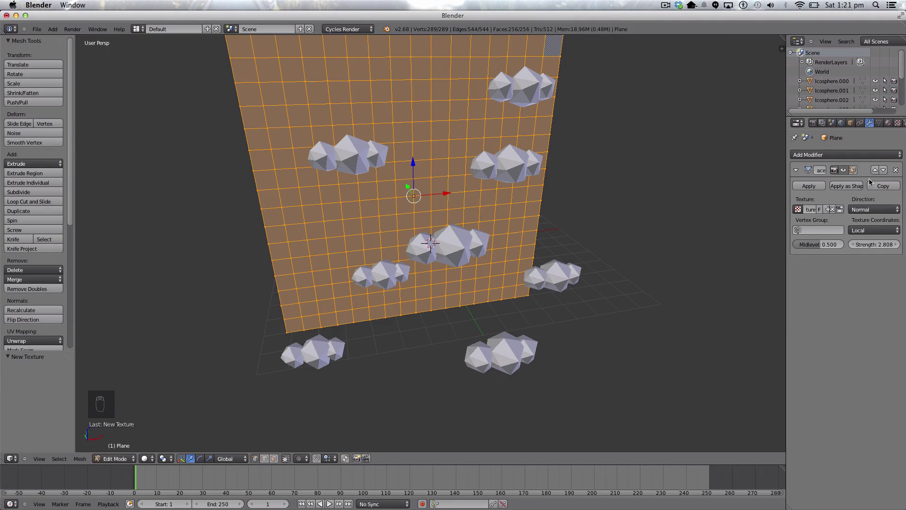
pyautogui.click(821, 244)
pyautogui.write('0')
pyautogui.press('Return')
pyautogui.click(866, 229)
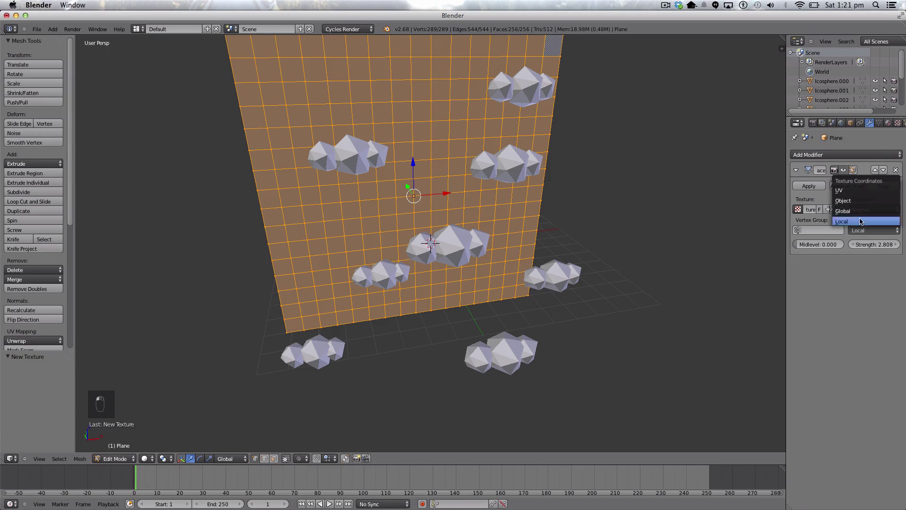
pyautogui.click(853, 213)
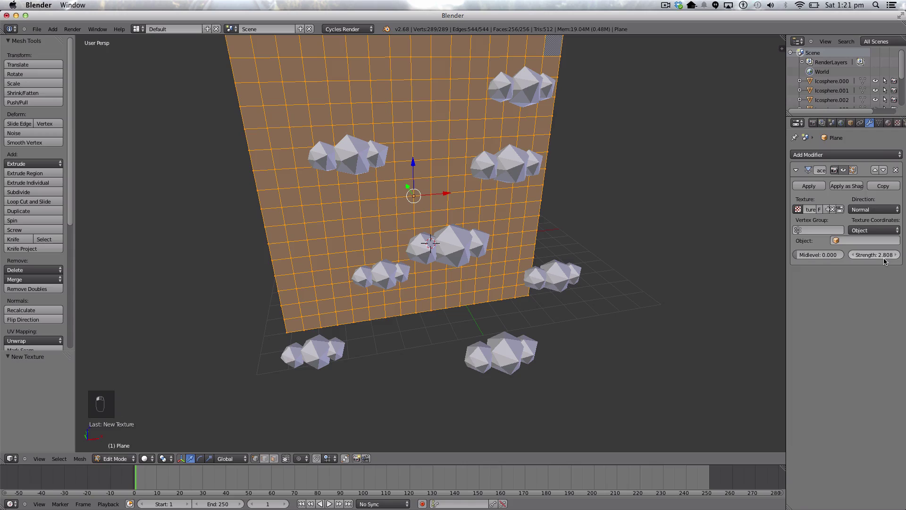
pyautogui.click(851, 241)
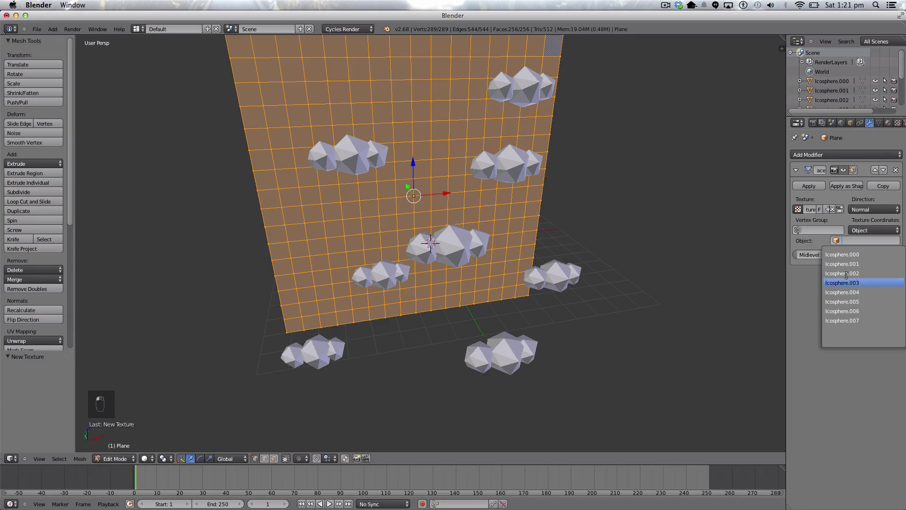
pyautogui.click(896, 170)
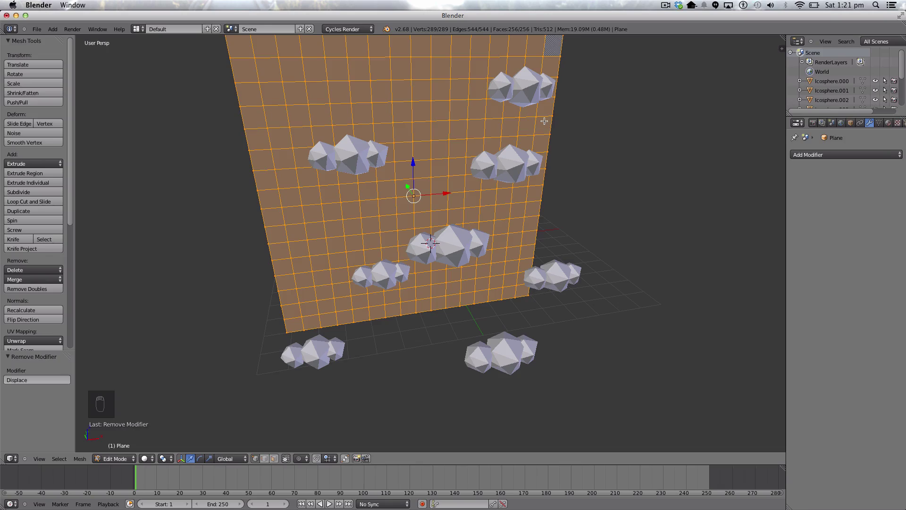
# - Select three vertices in the plane's upper half and move them about 0.97 along X with smooth proportional editing at size 6.12
pyautogui.press('a')
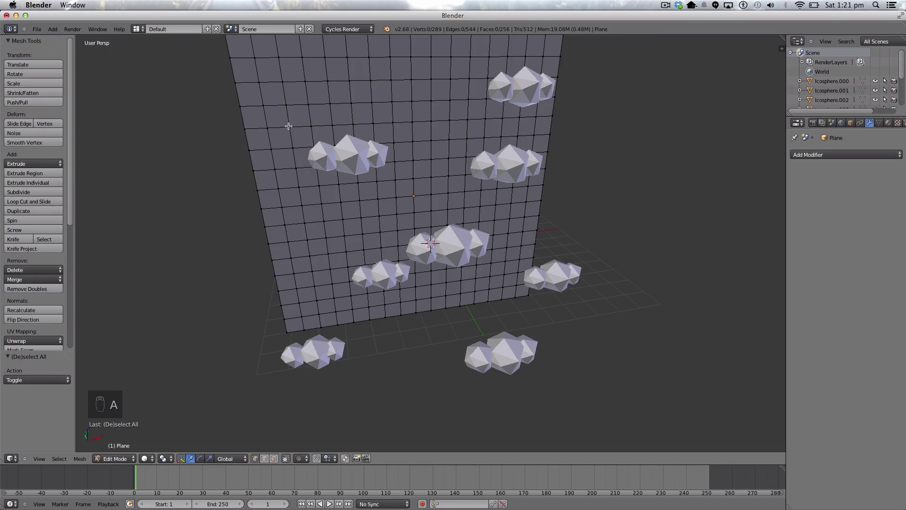
pyautogui.keyDown('shift'); pyautogui.rightClick(432, 78); pyautogui.keyUp('shift')
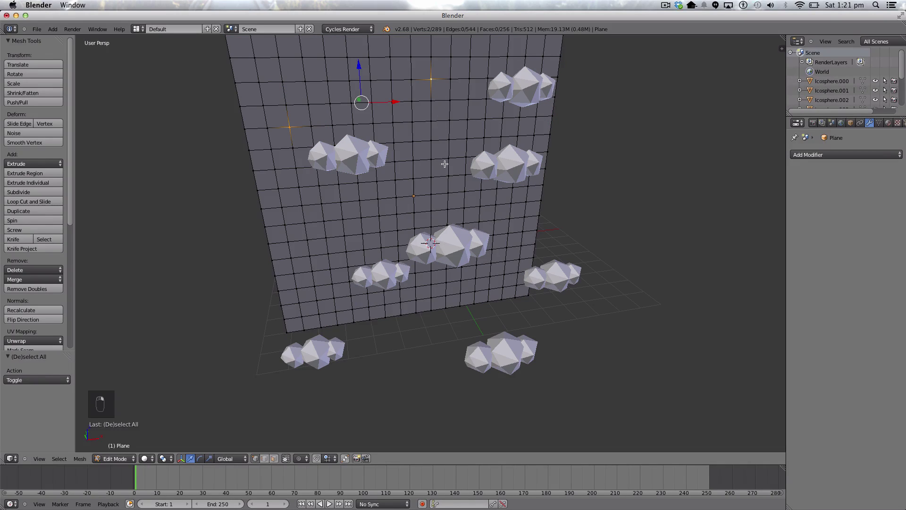
pyautogui.keyDown('shift'); pyautogui.rightClick(435, 188); pyautogui.keyUp('shift')
pyautogui.press('o')
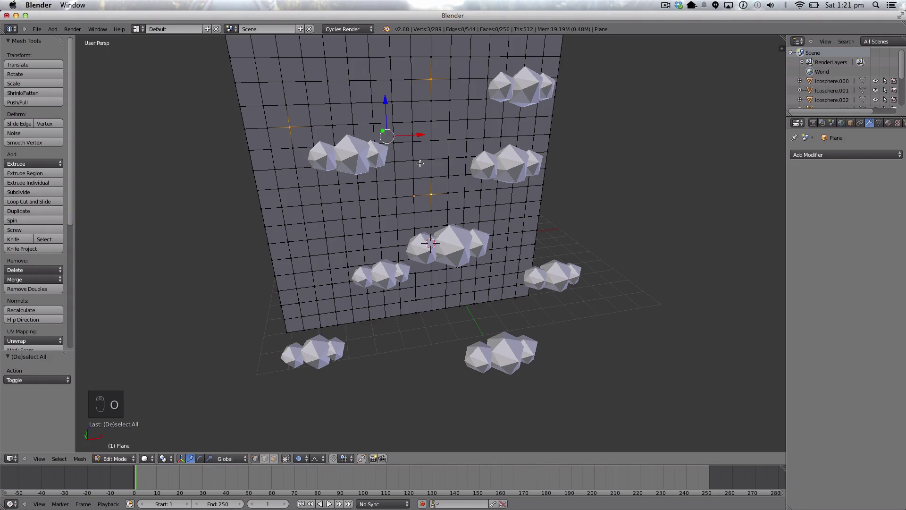
pyautogui.press('g')
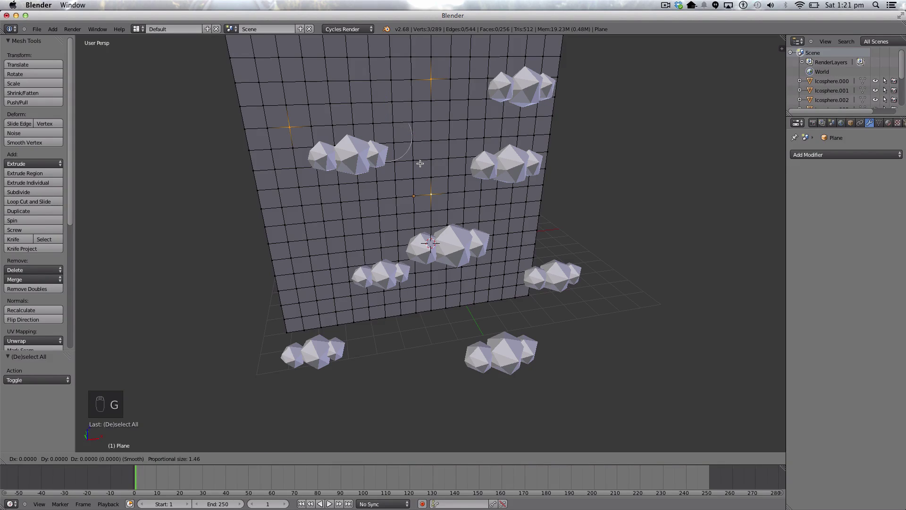
pyautogui.scroll(-14, 420, 163)
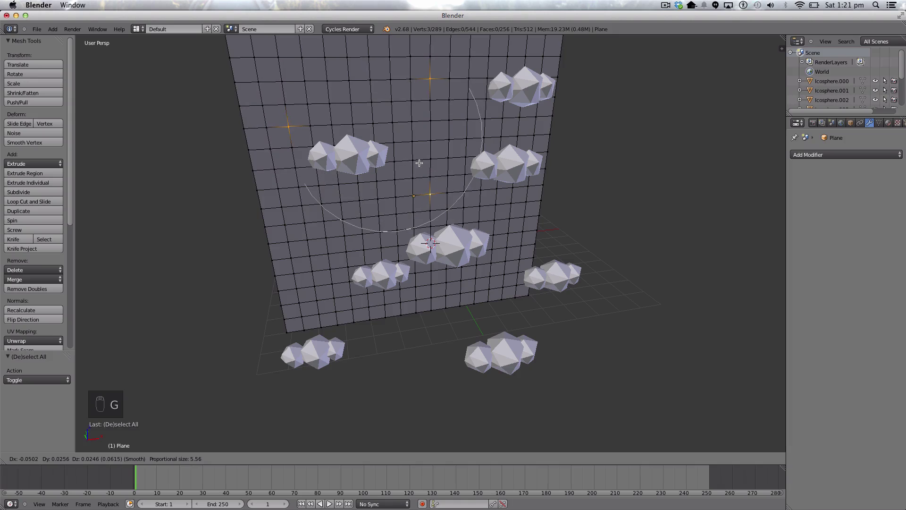
pyautogui.scroll(-1, 419, 163)
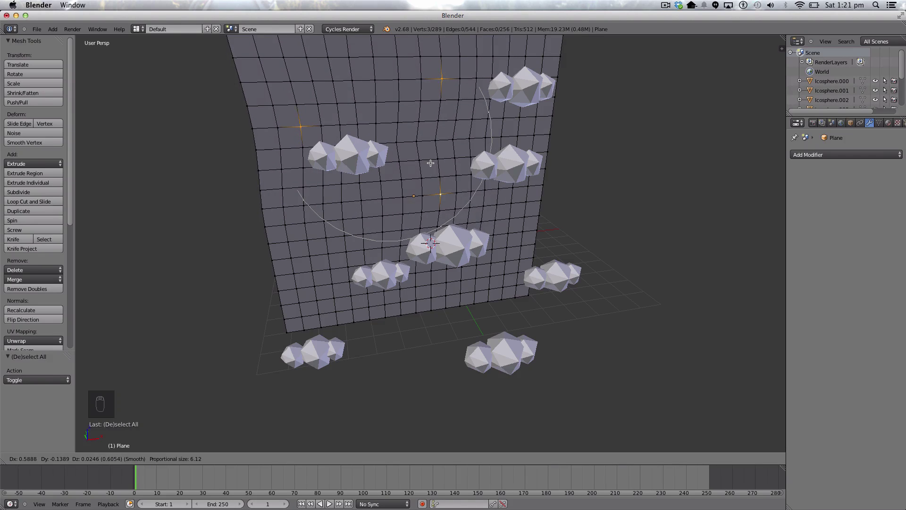
pyautogui.click(437, 158)
# - Warp the plane's lower half by proportionally moving single vertices, about 0.47 along X near the right and -1.51 near the left edge
pyautogui.rightClick(492, 227)
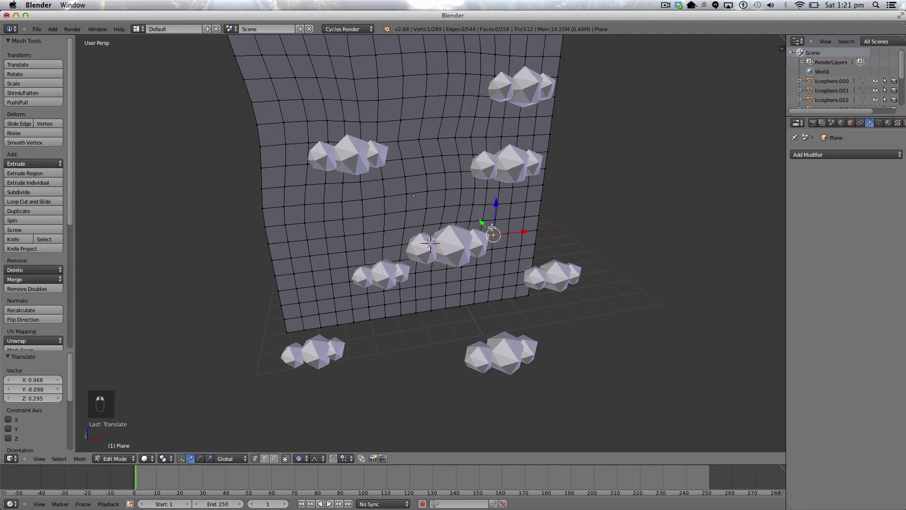
pyautogui.press('g')
pyautogui.click(498, 220)
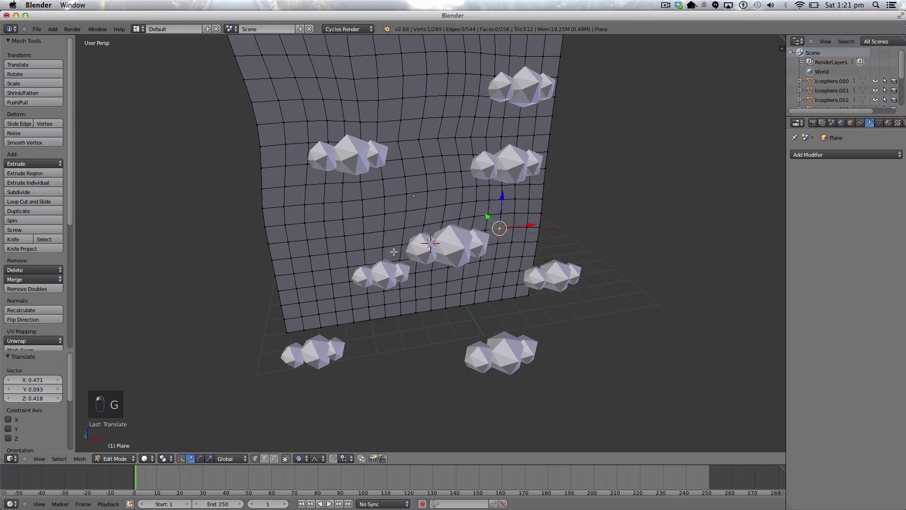
pyautogui.press('g')
pyautogui.click(312, 255)
# - From a side view, bend the plane's upper part in depth by moving two vertices about 0.92 and -1.54 along Y
pyautogui.scroll(-3, 311, 255)
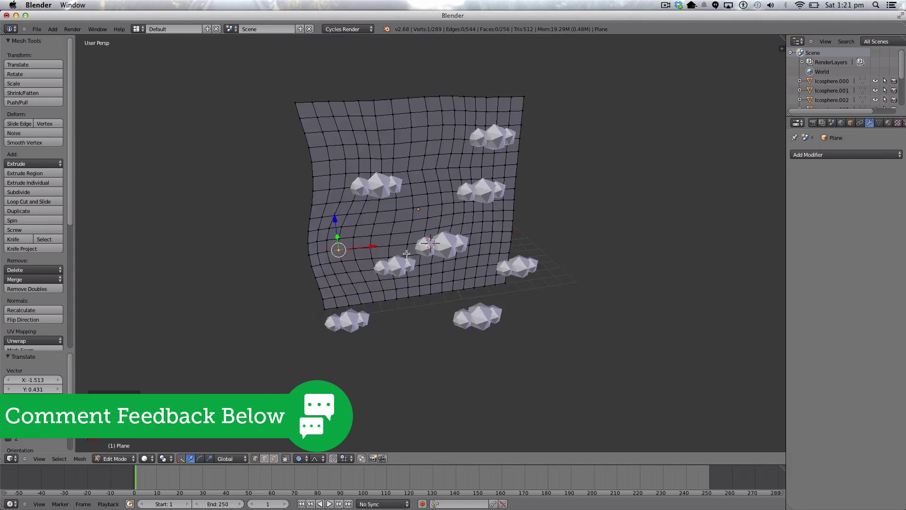
pyautogui.moveTo(312, 255); pyautogui.dragTo(297, 232, button='middle')
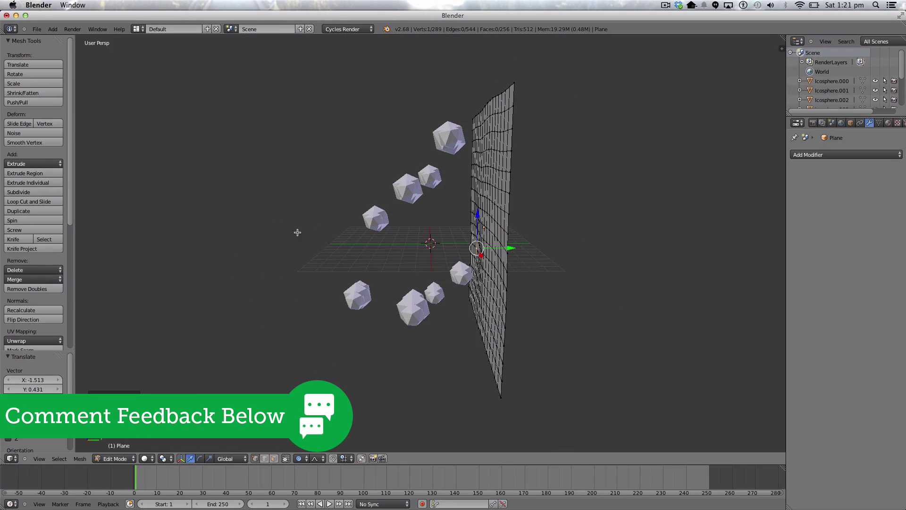
pyautogui.rightClick(500, 195)
pyautogui.press('g')
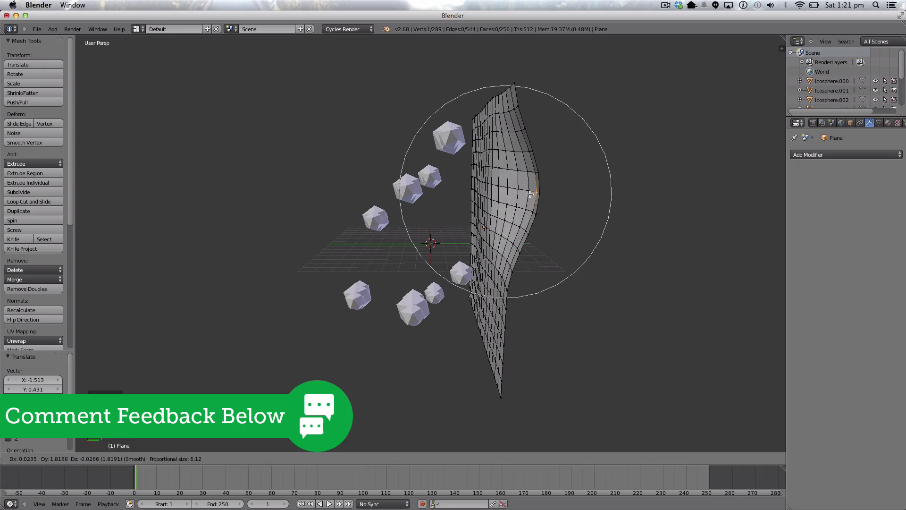
pyautogui.click(505, 188)
pyautogui.press('g')
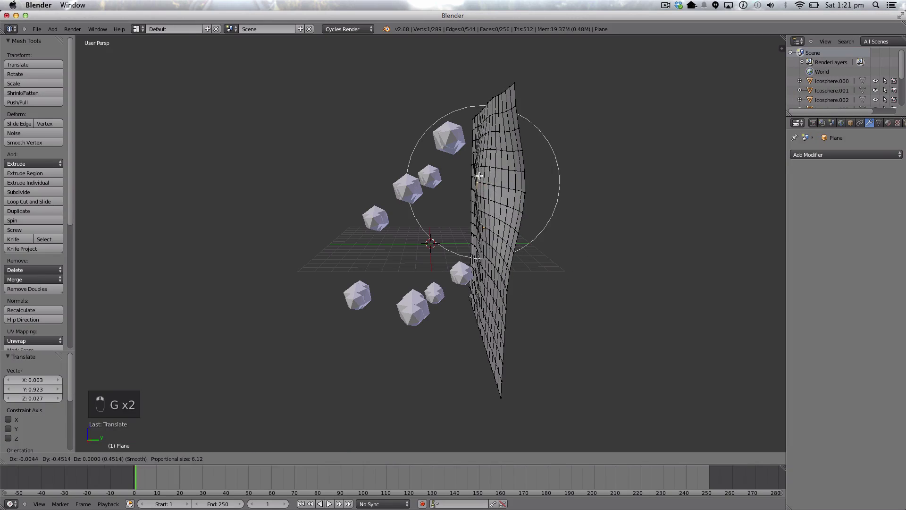
pyautogui.click(481, 177)
# - Proportionally move a vertex near the plane's lower right by about 0.38 along X and one near its upper left by about 0.64
pyautogui.scroll(-1, 481, 177)
pyautogui.moveTo(481, 177); pyautogui.dragTo(518, 278, button='middle')
pyautogui.press('g')
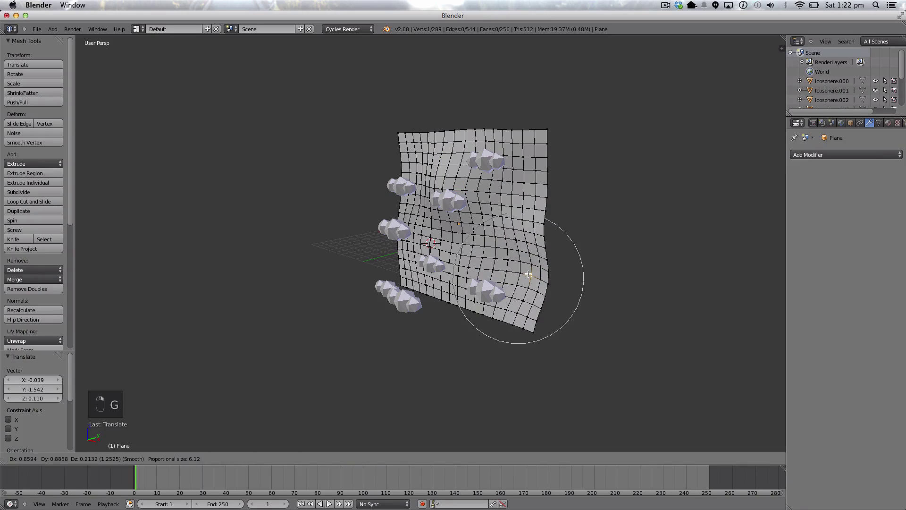
pyautogui.rightClick(500, 264)
pyautogui.rightClick(414, 150)
pyautogui.press('g')
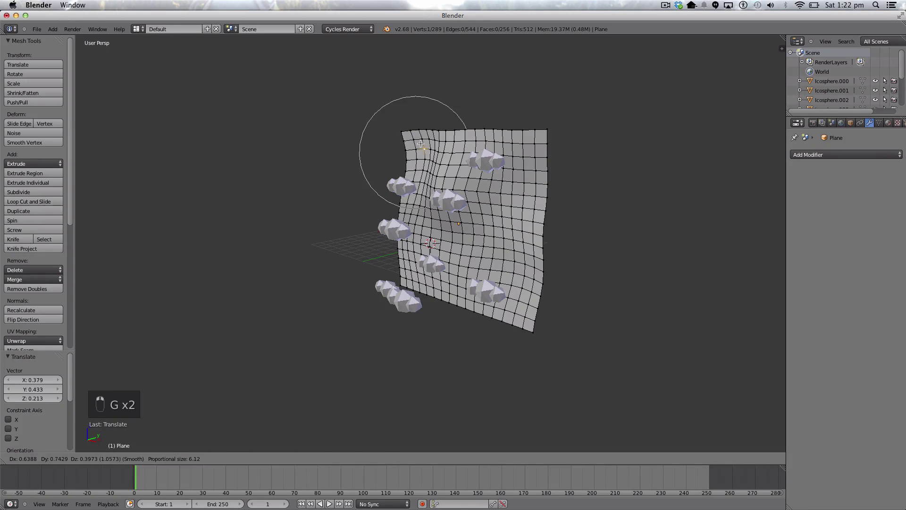
pyautogui.click(422, 149)
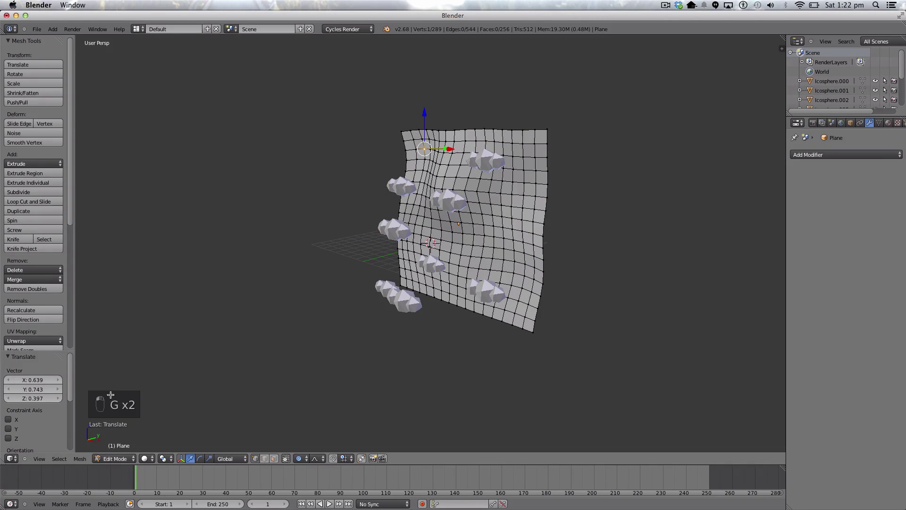
# - Deselect the mesh, return to Object Mode and move the warped backdrop about 7.36 units along Y, away from the clouds
pyautogui.moveTo(330, 321); pyautogui.dragTo(354, 327, button='middle')
pyautogui.press('a')
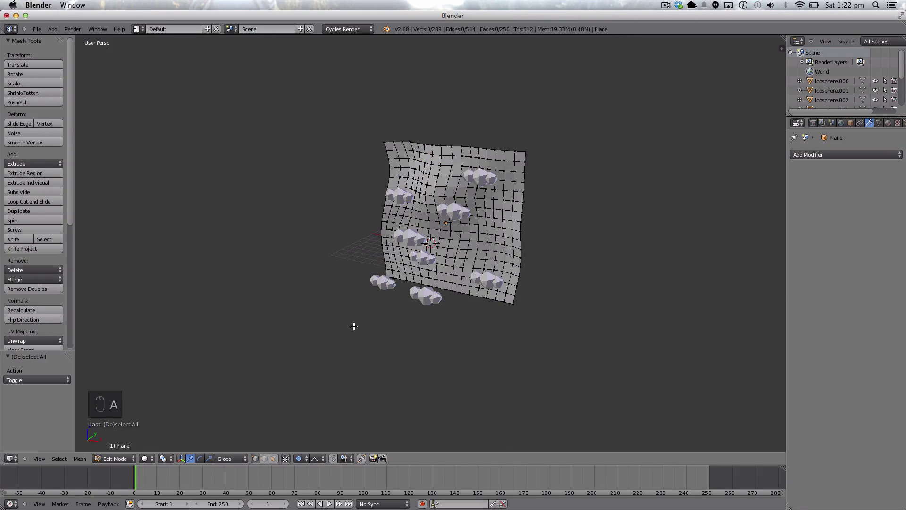
pyautogui.press('Tab')
pyautogui.moveTo(373, 297); pyautogui.dragTo(461, 298, button='middle')
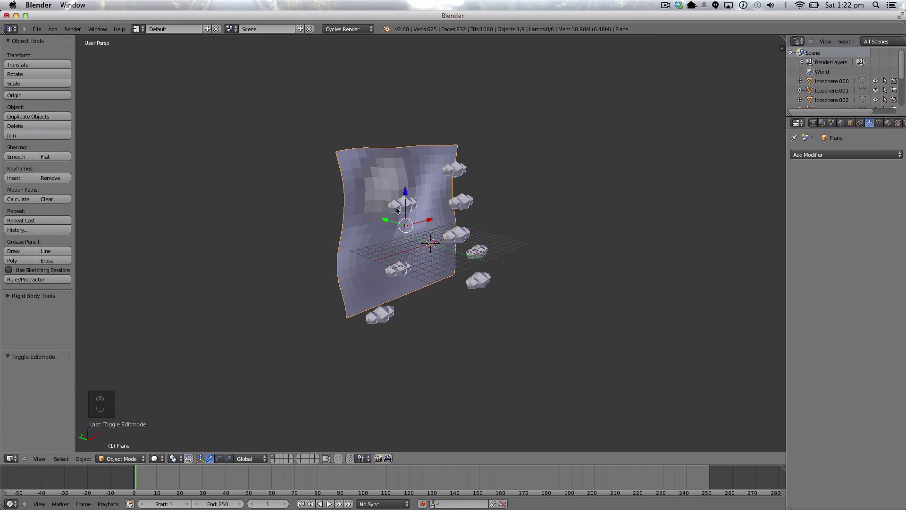
pyautogui.moveTo(383, 223); pyautogui.dragTo(362, 222)
pyautogui.moveTo(362, 222); pyautogui.dragTo(381, 261, button='middle')
# - Add a camera at the scene origin and rotate it 90° about the X axis to face the backdrop
pyautogui.click(53, 29)
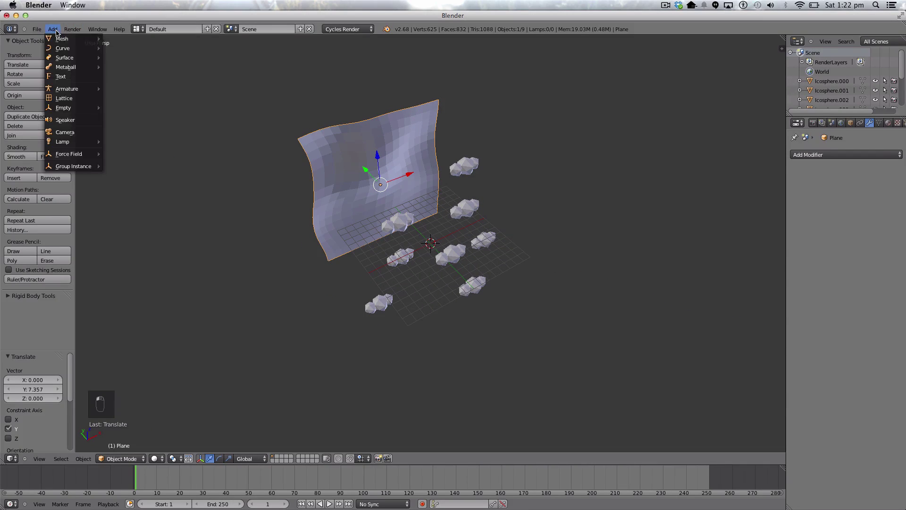
pyautogui.moveTo(69, 43)
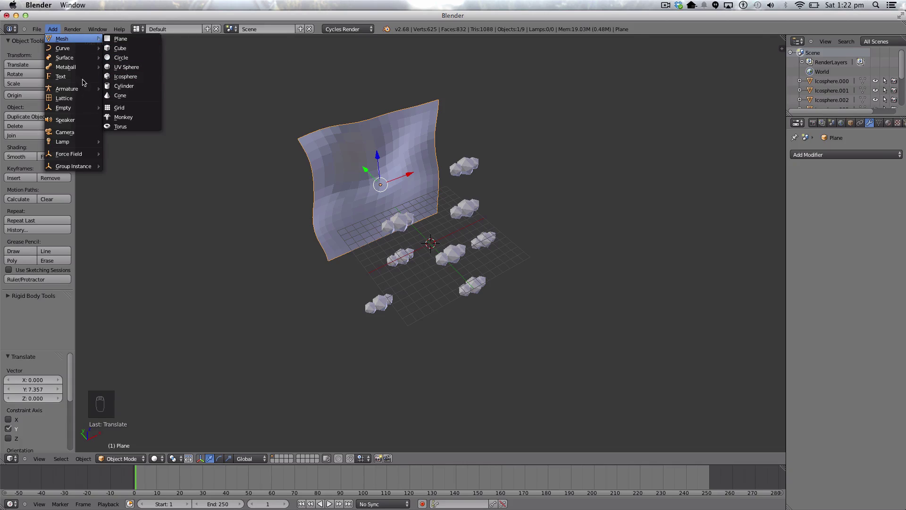
pyautogui.click(77, 132)
pyautogui.write('r')
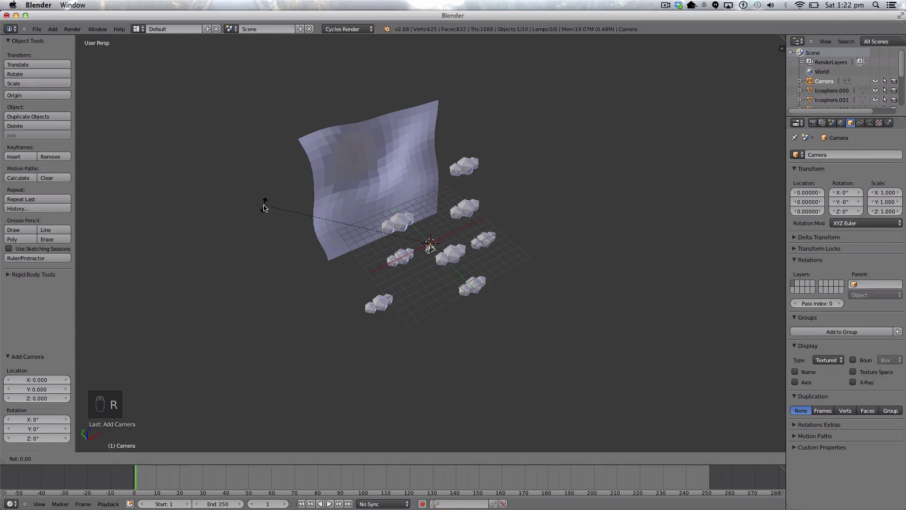
pyautogui.write('x9')
pyautogui.press('Return')
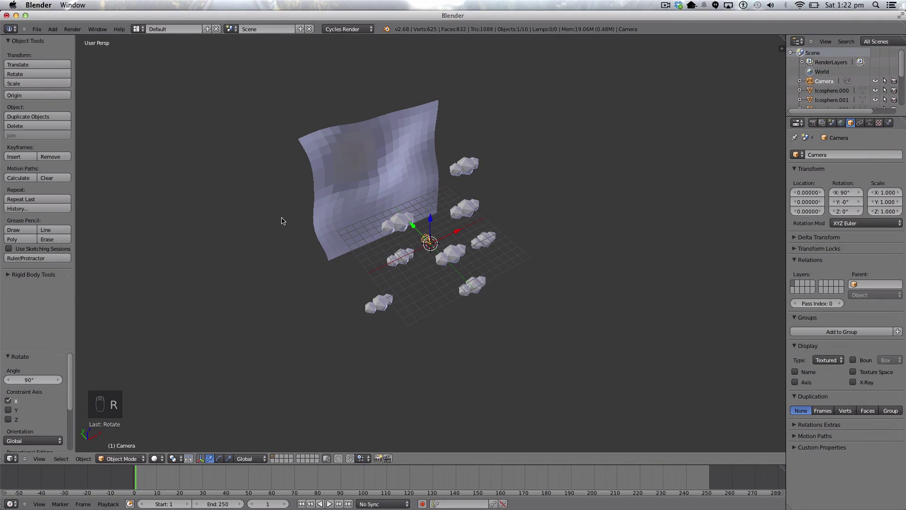
# - Move the camera about -17.16 along Y, 1.96 along Z and -0.93 along X, in front of the clouds
pyautogui.press('g')
pyautogui.press('y')
pyautogui.click(538, 329)
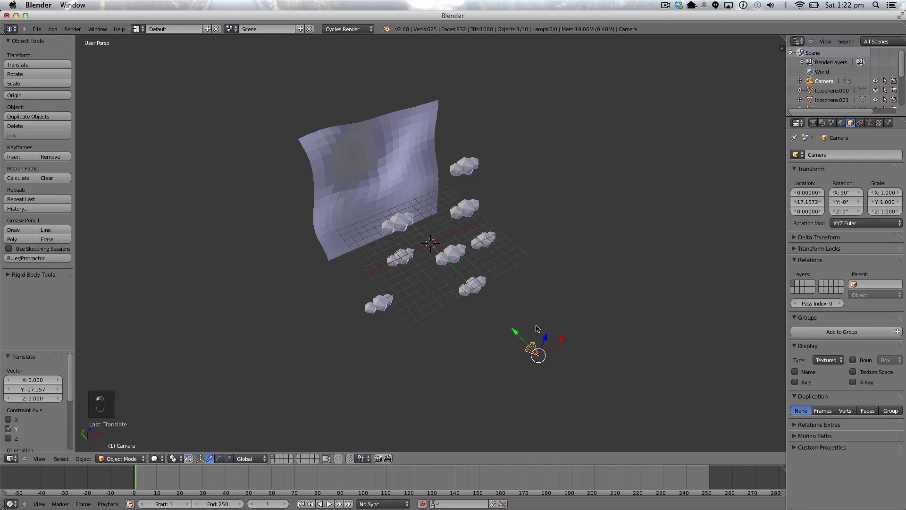
pyautogui.moveTo(538, 328); pyautogui.dragTo(510, 281, button='middle')
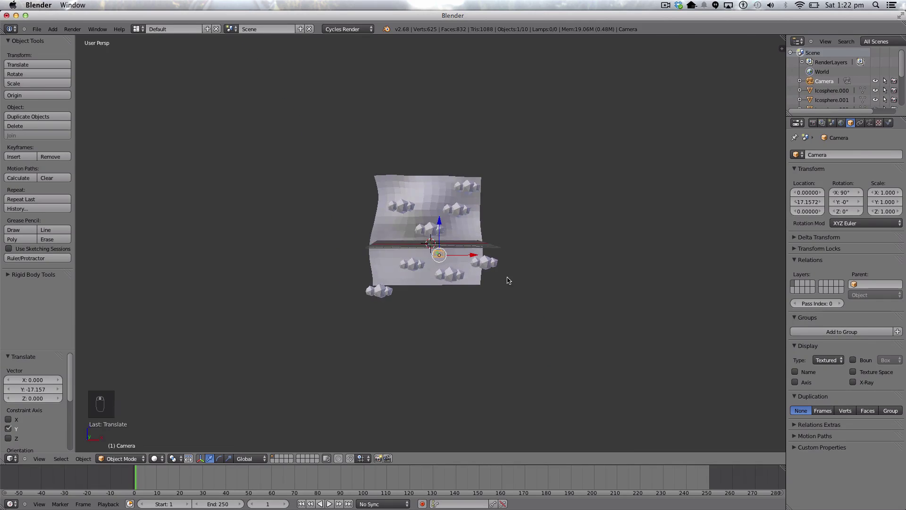
pyautogui.press('g')
pyautogui.press('z')
pyautogui.click(434, 197)
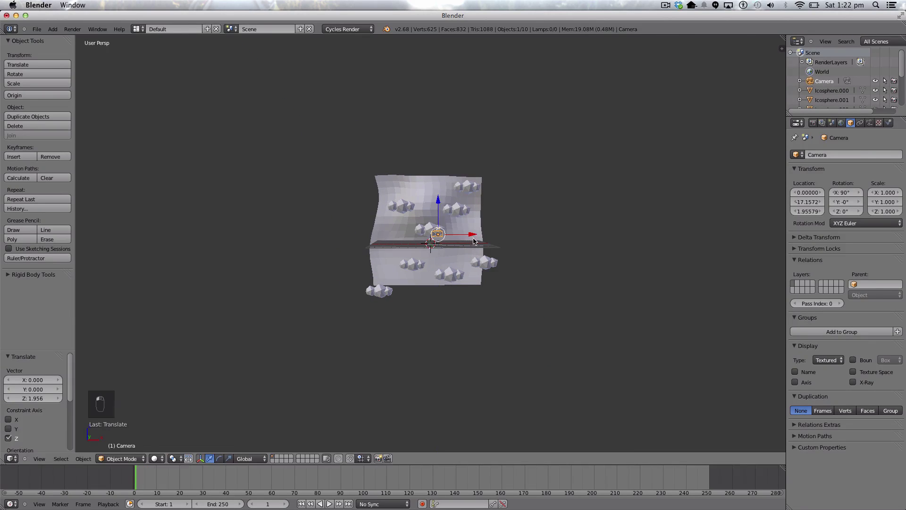
pyautogui.press('g')
pyautogui.press('x')
pyautogui.click(469, 239)
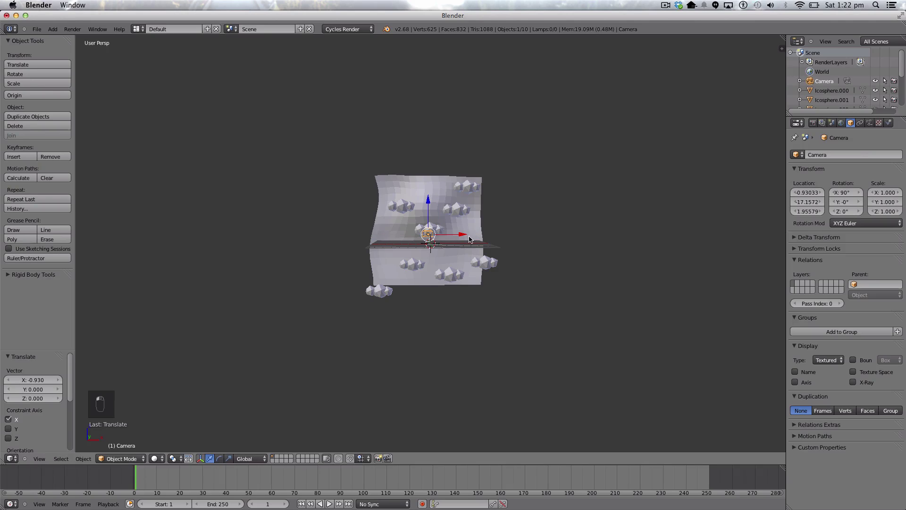
# - Check the camera's framing, pull the camera back about -10.92 along Y, and look through it again
pyautogui.click(43, 460)
pyautogui.click(63, 432)
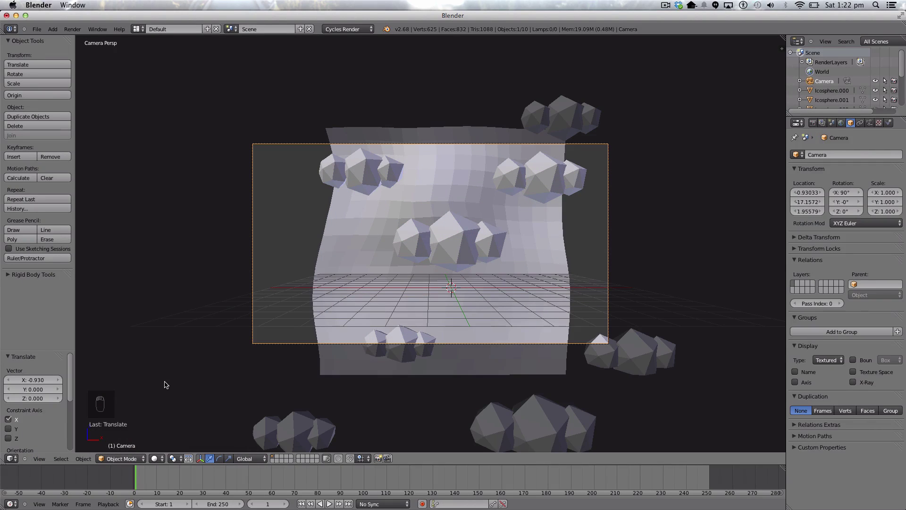
pyautogui.moveTo(634, 322); pyautogui.dragTo(519, 335, button='middle')
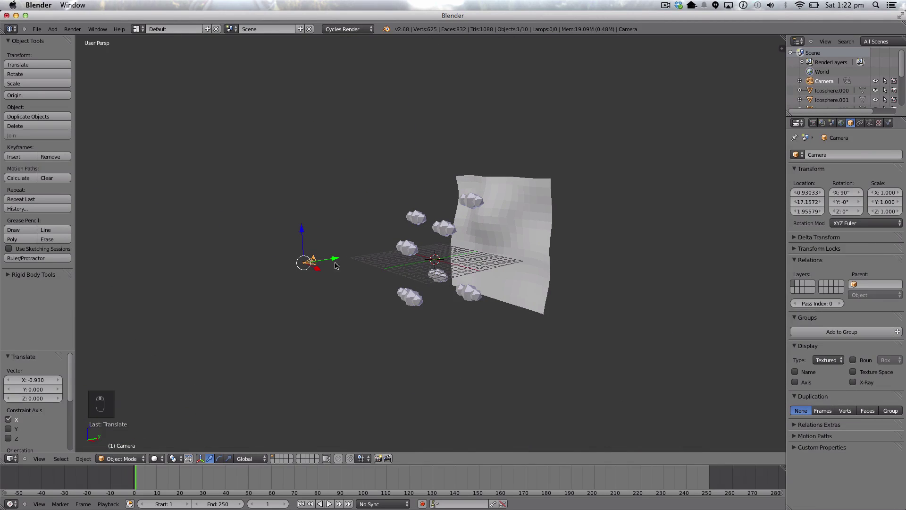
pyautogui.press('g')
pyautogui.press('y')
pyautogui.click(147, 361)
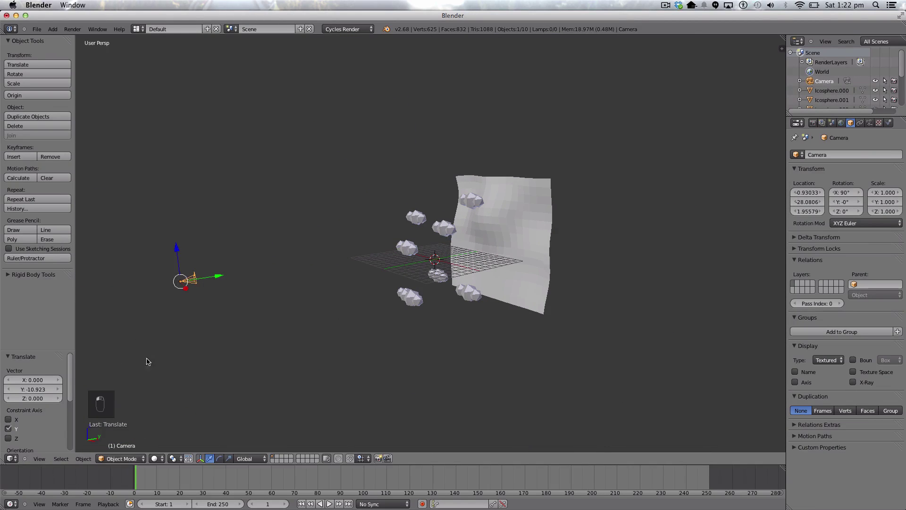
pyautogui.click(39, 458)
pyautogui.click(111, 409)
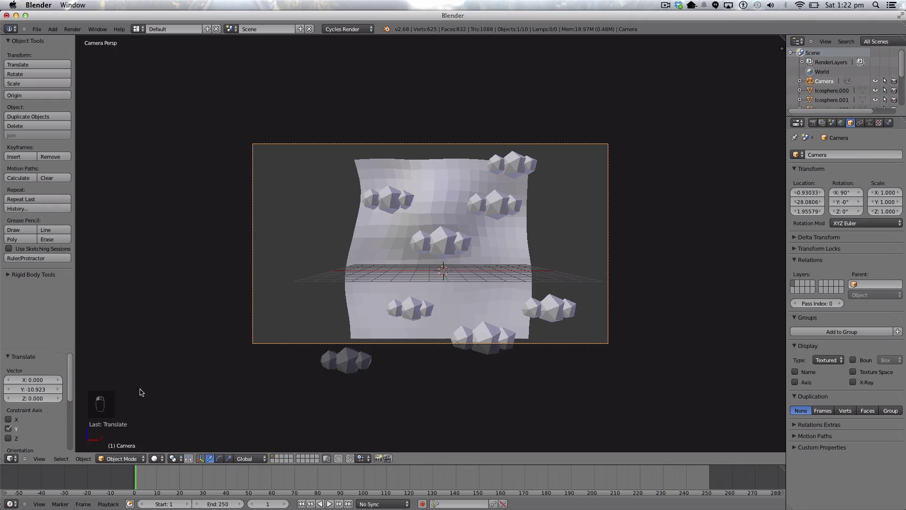
# - Scale the backdrop plane up by about 2.06, move it about 5.51 along Y, and check it through the camera
pyautogui.rightClick(349, 304)
pyautogui.press('s')
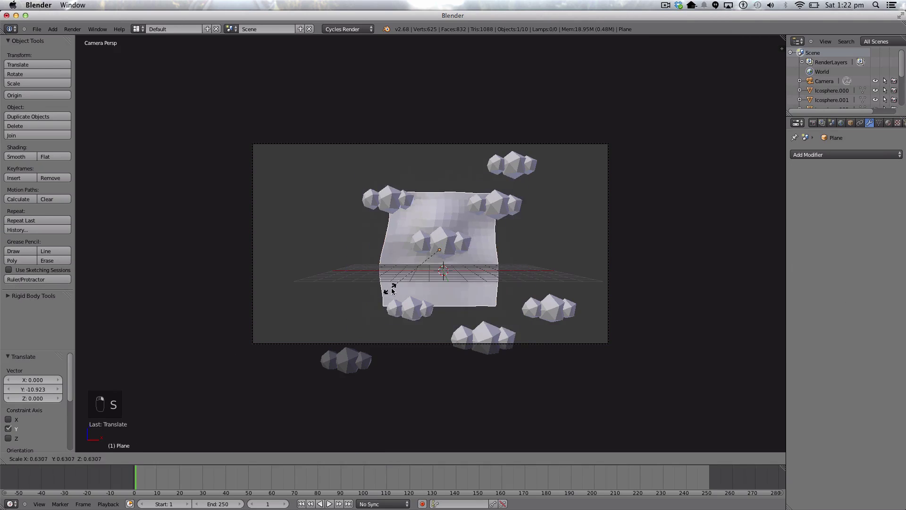
pyautogui.click(413, 328)
pyautogui.moveTo(413, 328); pyautogui.dragTo(415, 352, button='middle')
pyautogui.press('g')
pyautogui.press('y')
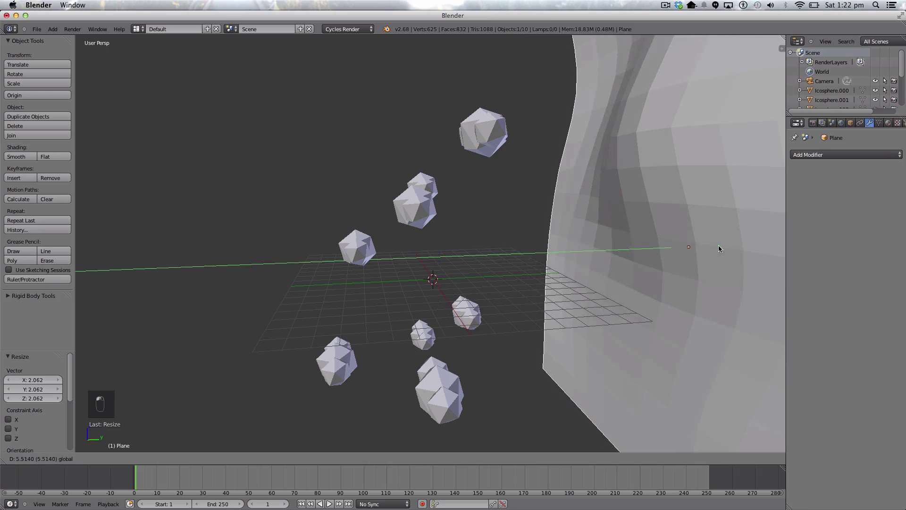
pyautogui.click(297, 372)
pyautogui.scroll(-2, 256, 374)
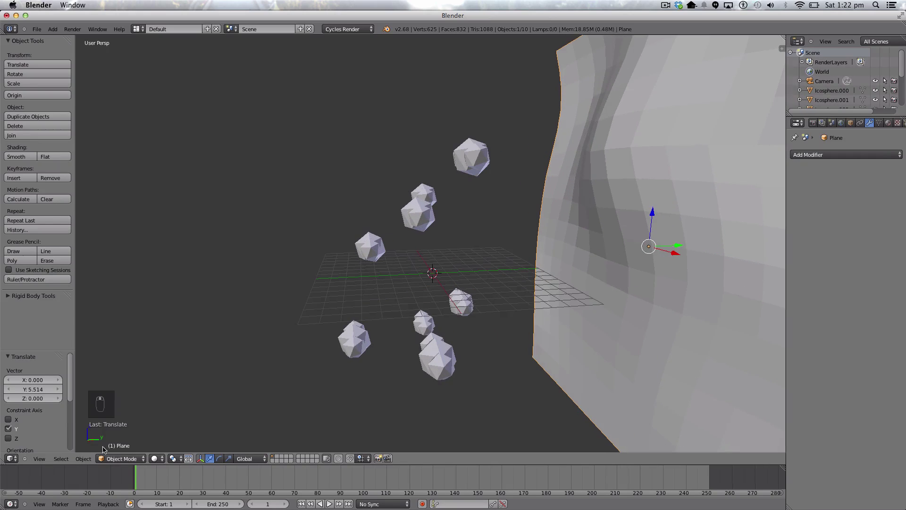
pyautogui.click(39, 459)
pyautogui.click(52, 429)
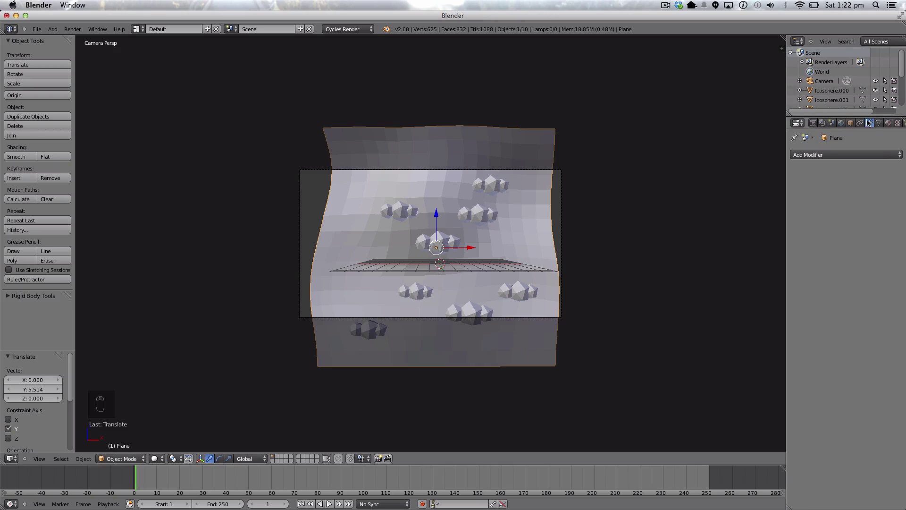
# - Select the camera, show the render sampling settings and set the render samples to 200
pyautogui.rightClick(562, 170)
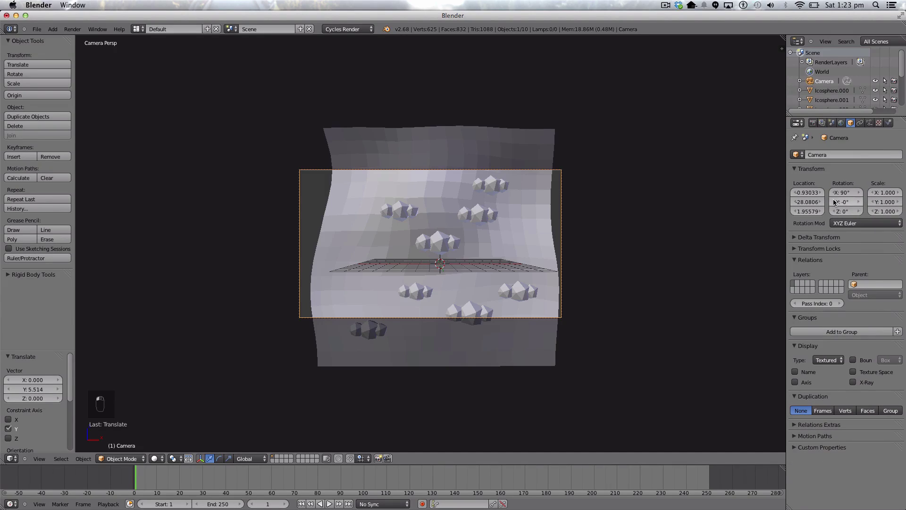
pyautogui.click(812, 123)
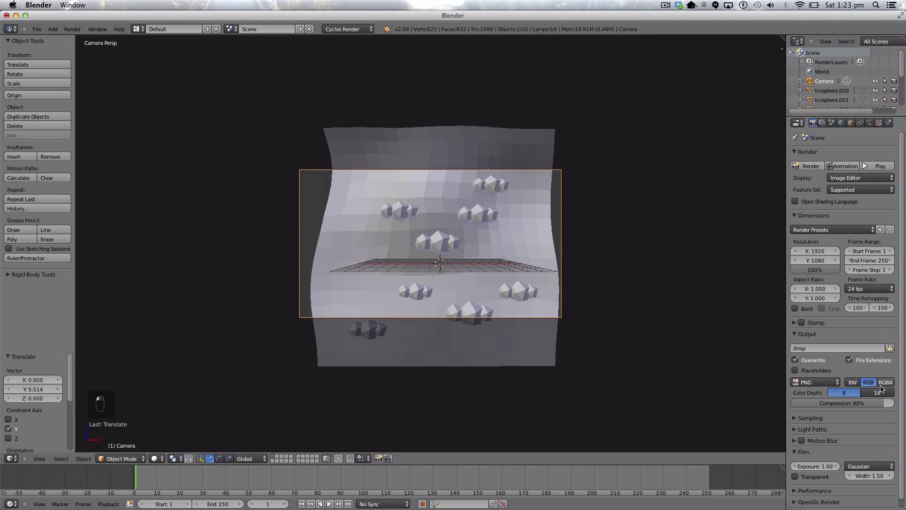
pyautogui.scroll(-1, 889, 385)
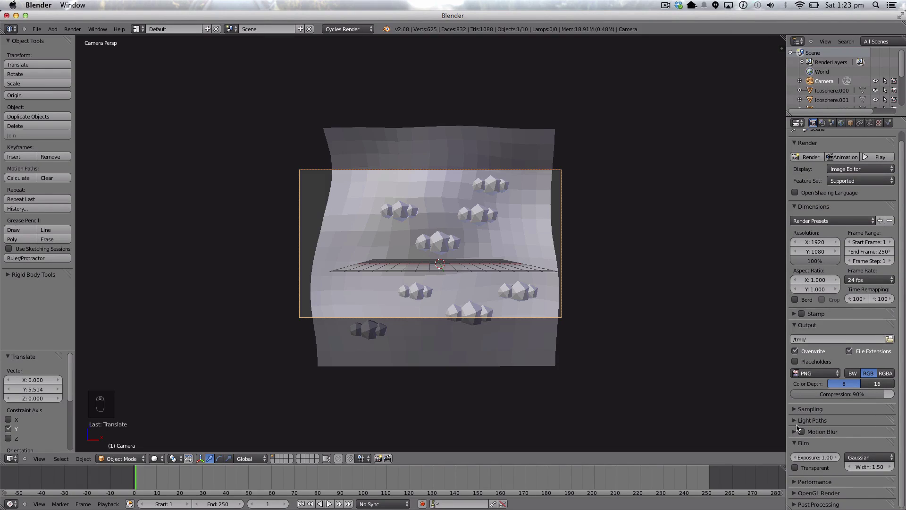
pyautogui.click(795, 409)
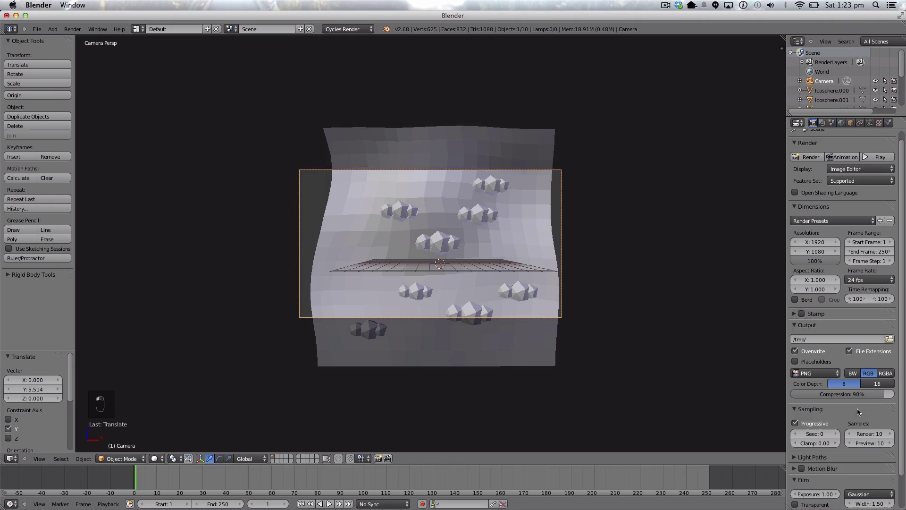
pyautogui.click(873, 431)
pyautogui.write('200')
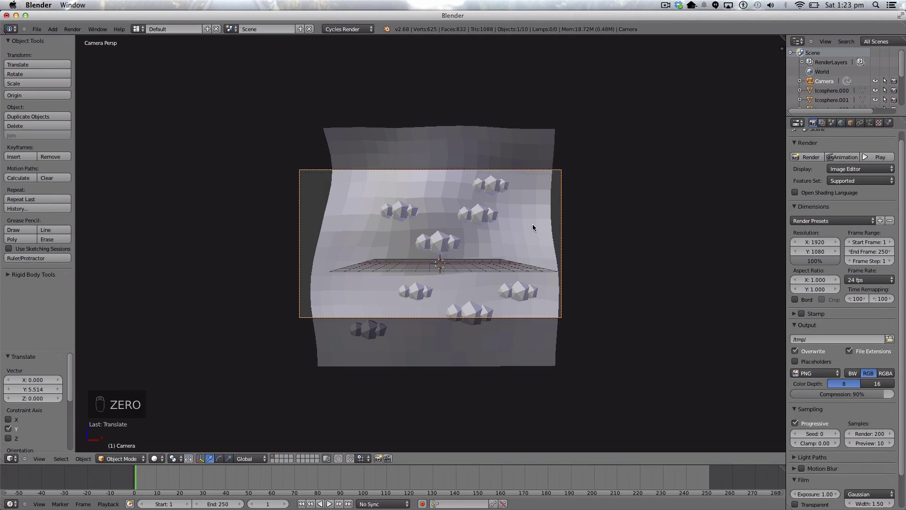
# - Scale the backdrop plane up by about 1.5 so that it fills the whole camera frame
pyautogui.rightClick(533, 222)
pyautogui.press('s')
pyautogui.click(583, 211)
# - Select the camera and turn on the Thirds composition guide in its display settings
pyautogui.moveTo(582, 210); pyautogui.dragTo(343, 281, button='middle')
pyautogui.scroll(-3, 588, 245)
pyautogui.rightClick(273, 278)
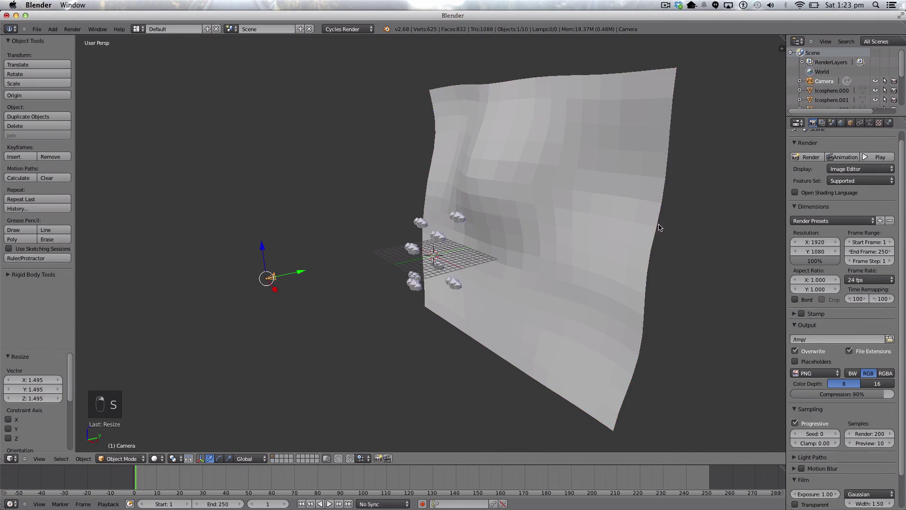
pyautogui.scroll(-2, 869, 378)
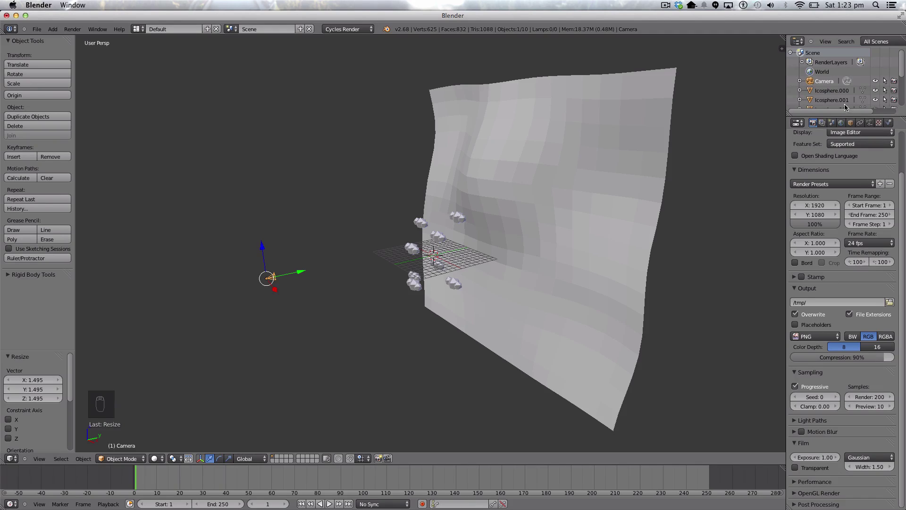
pyautogui.click(869, 123)
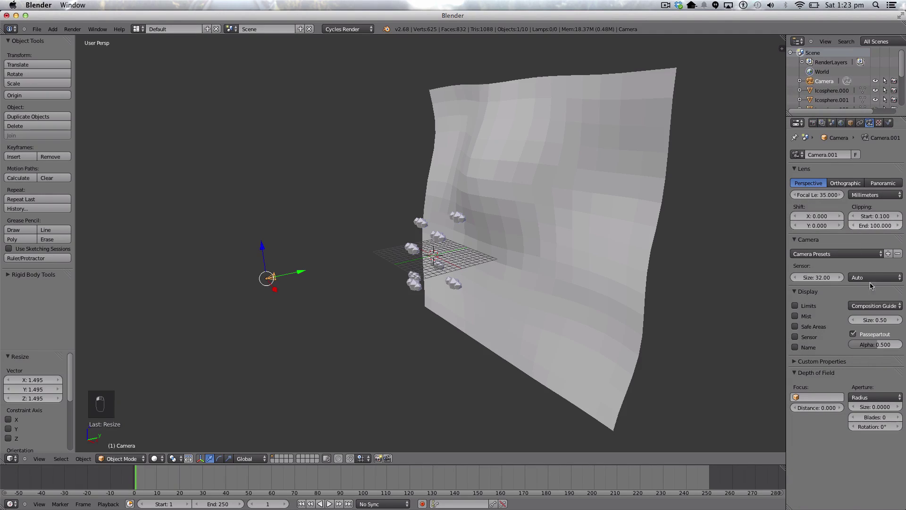
pyautogui.click(876, 306)
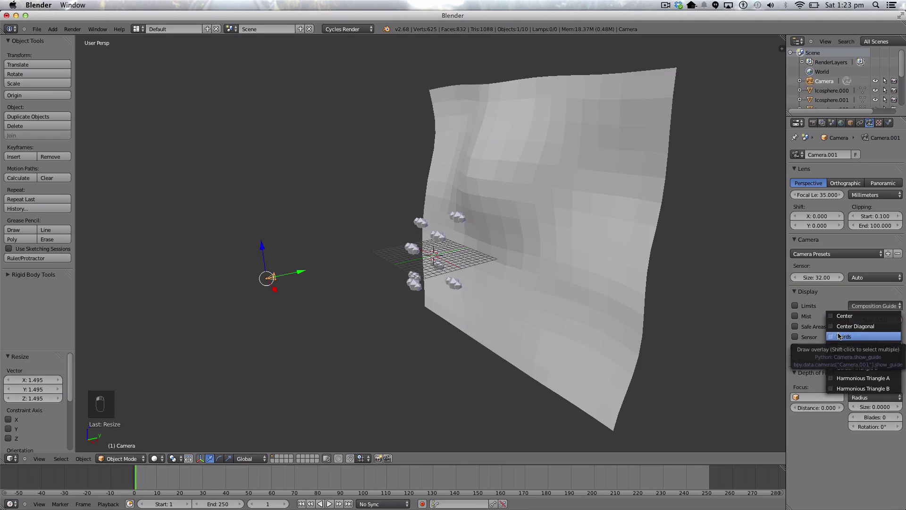
# - Look through the camera and reframe the shot by moving it about -2.45 along X and -1.49 along Z
pyautogui.click(39, 458)
pyautogui.click(57, 428)
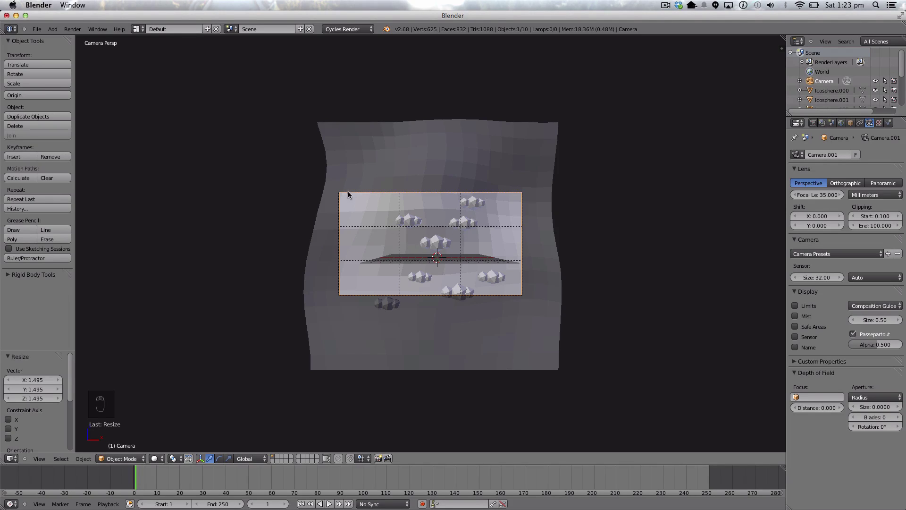
pyautogui.press('g')
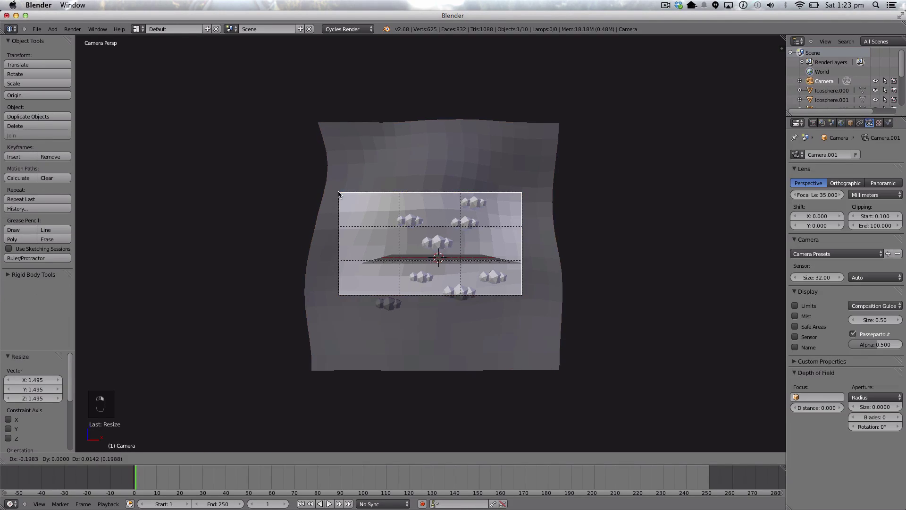
pyautogui.click(263, 244)
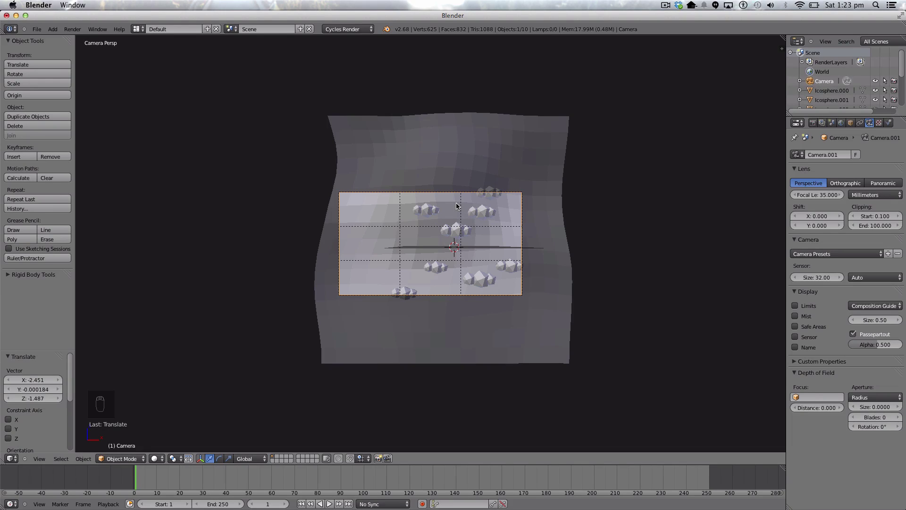
# - Duplicate the lower middle cloud twice to fill the empty left side of the camera frame
pyautogui.rightClick(438, 267)
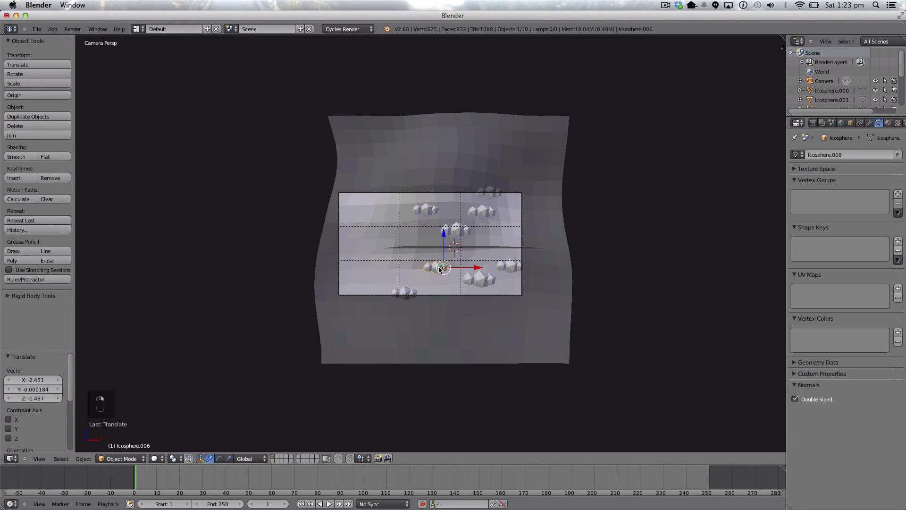
pyautogui.hotkey('shift', 'd')
pyautogui.click(379, 249)
pyautogui.hotkey('shift', 'd')
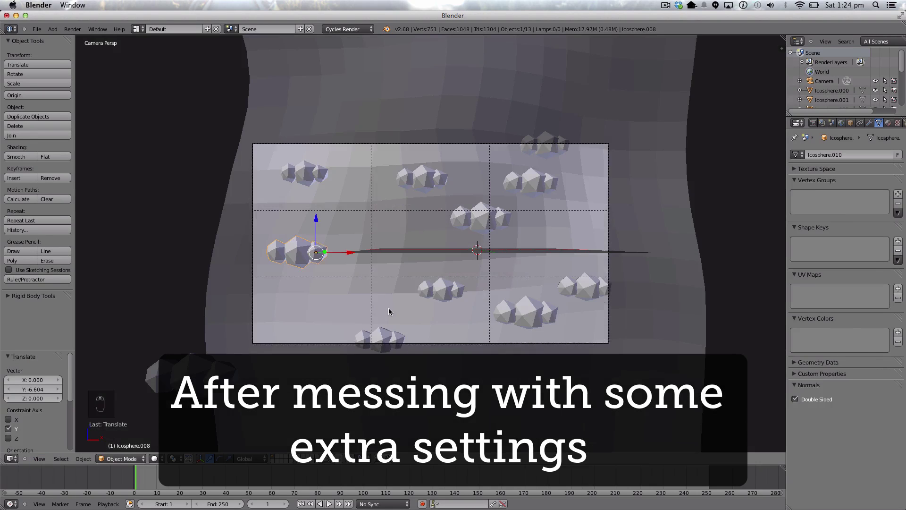
# - Run a test render of the scene through the camera, and stop it to return to the camera view
pyautogui.press('F12')
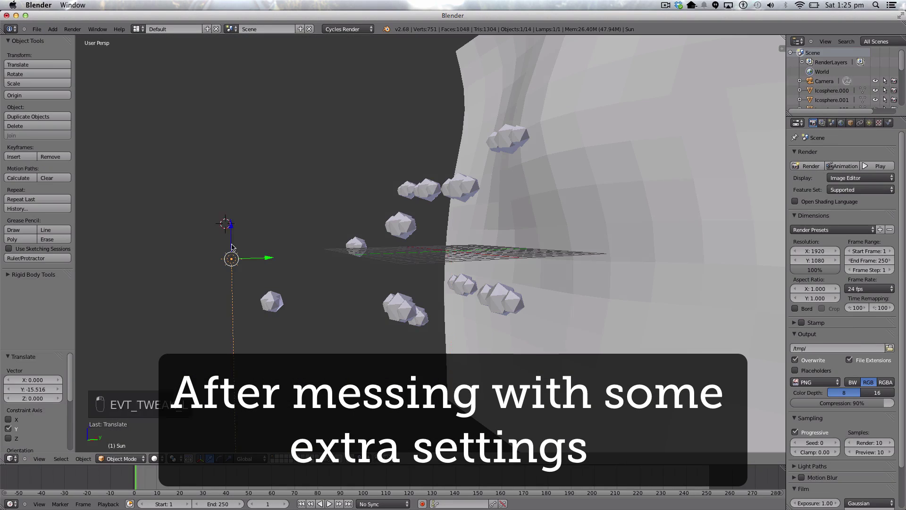
pyautogui.press('r')
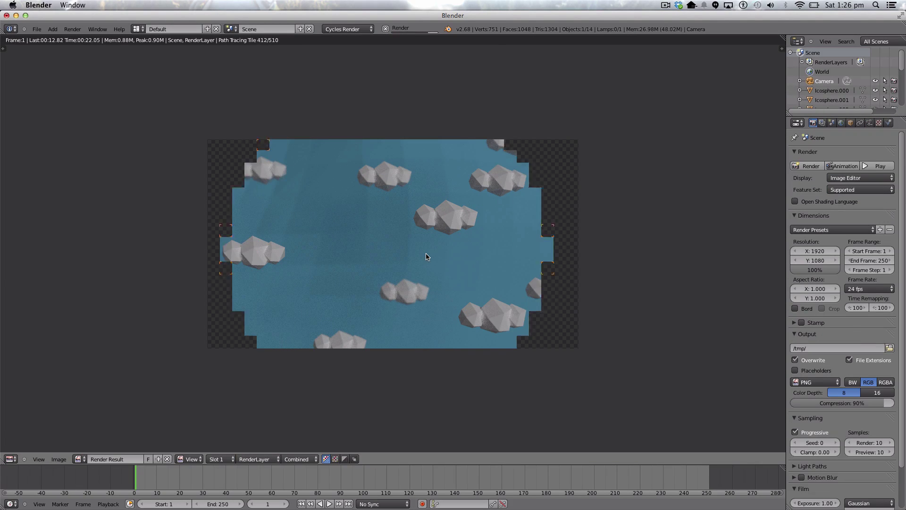
pyautogui.press('Escape')
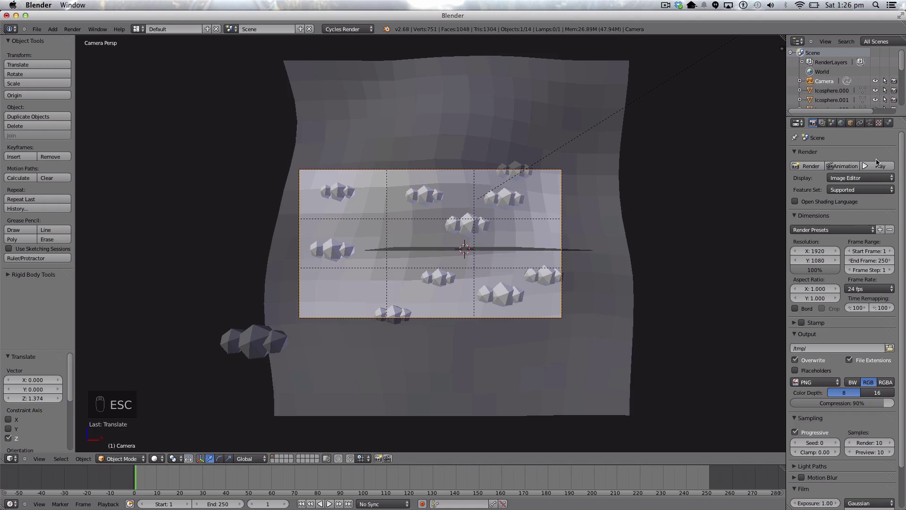
# - Raise the number of render samples to 200 for the final render
pyautogui.scroll(-3, 849, 241)
pyautogui.click(872, 397)
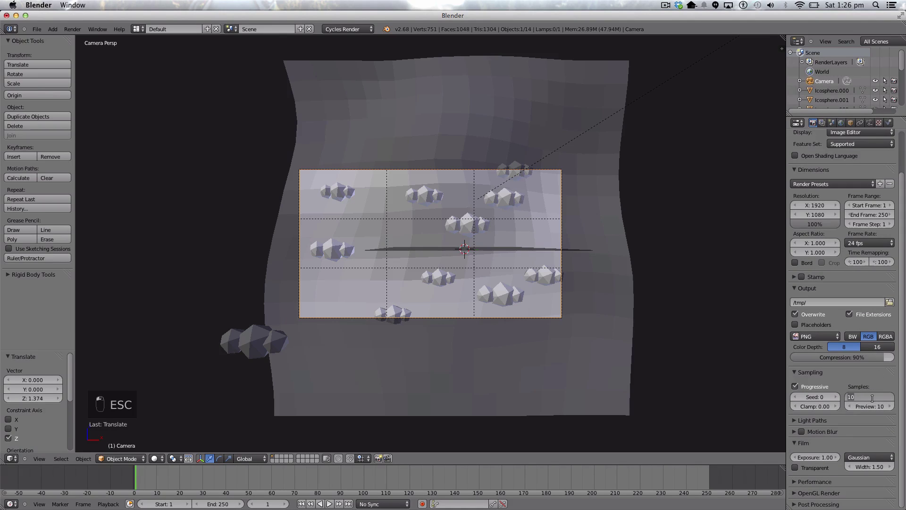
pyautogui.write('200')
pyautogui.press('Return')
pyautogui.scroll(3, 802, 142)
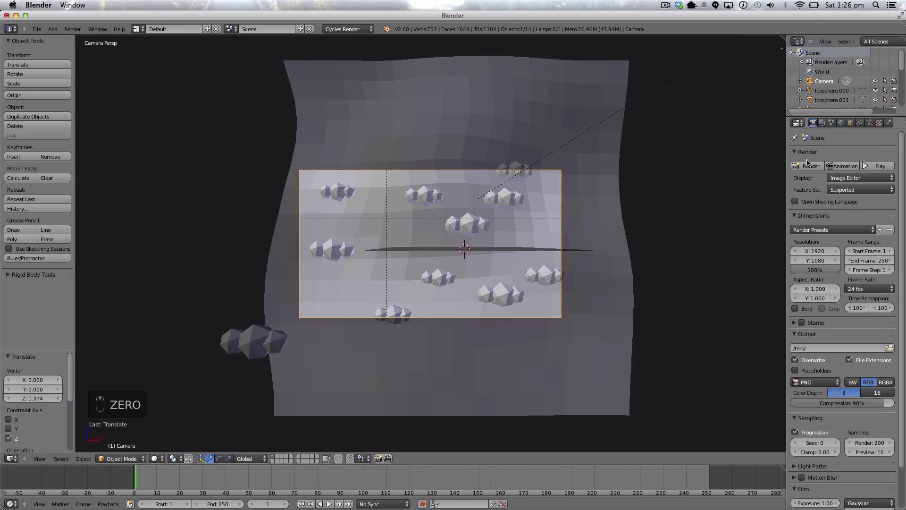